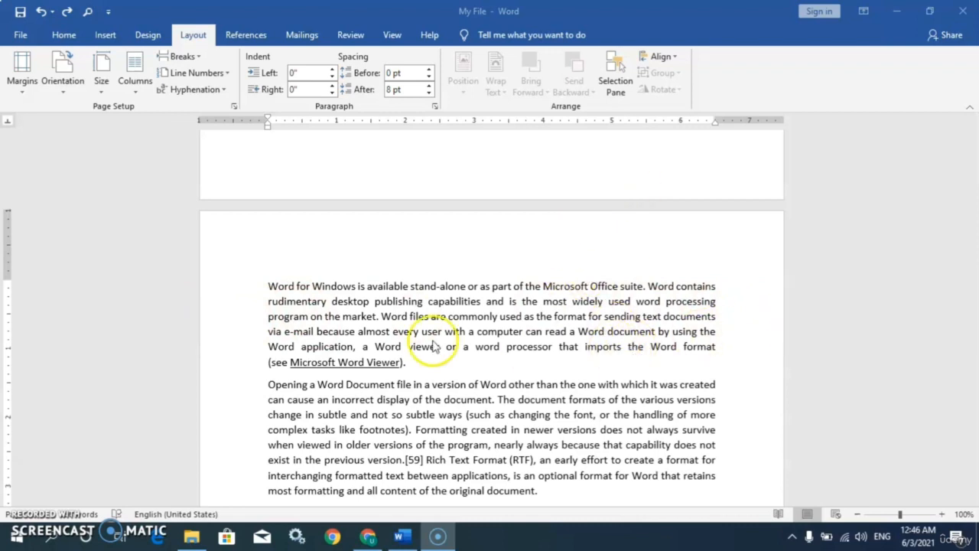
Step: Keep Normal margins and select the first paragraph and part of the second
left_click(22, 93)
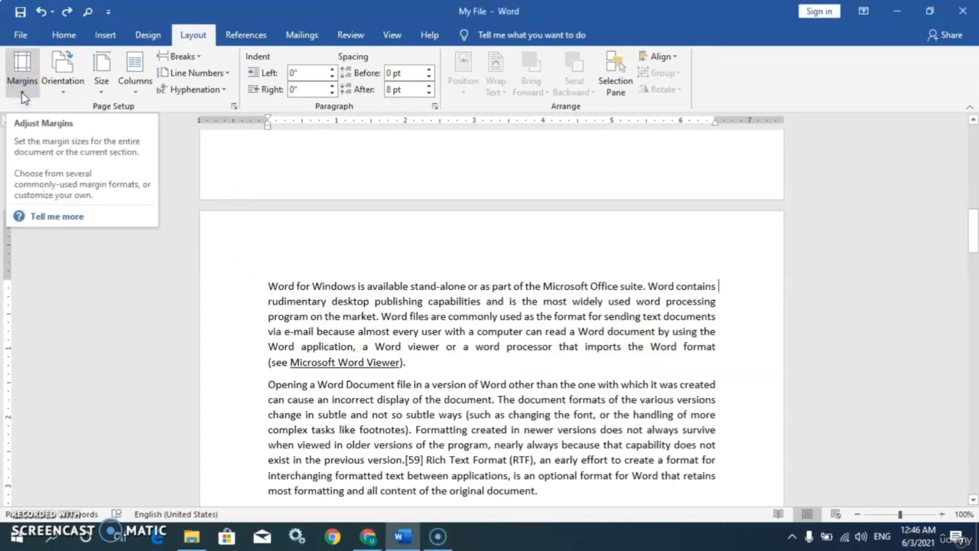
left_click(22, 93)
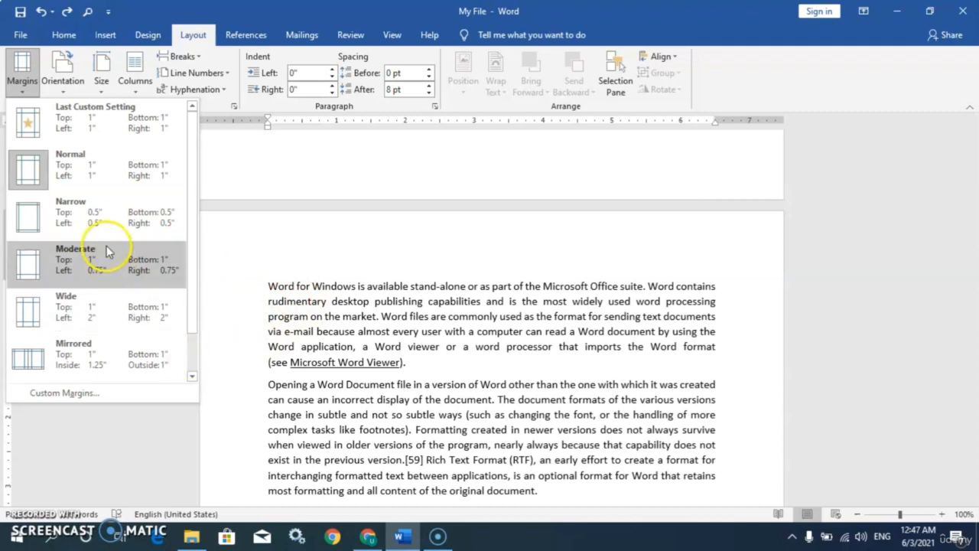
left_click(44, 168)
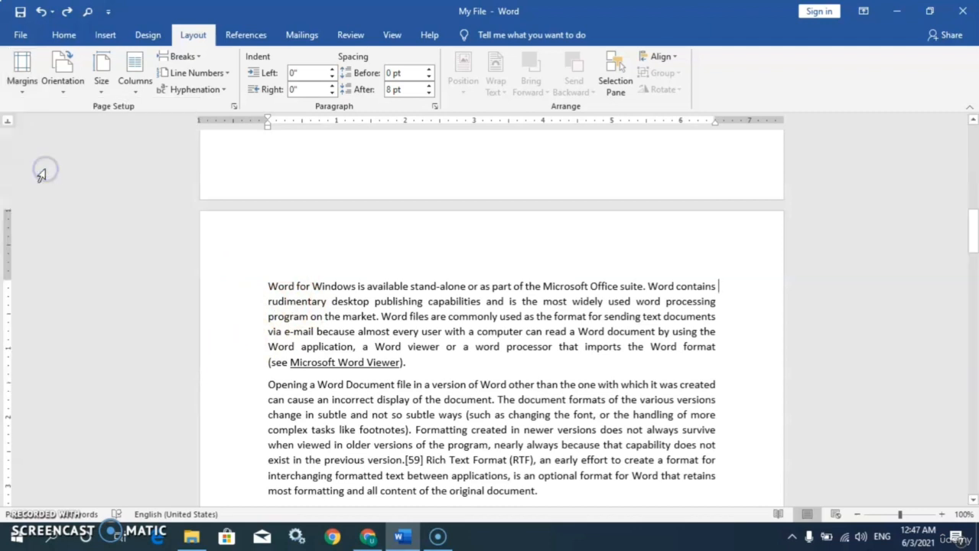
left_click_drag(268, 286, 623, 431)
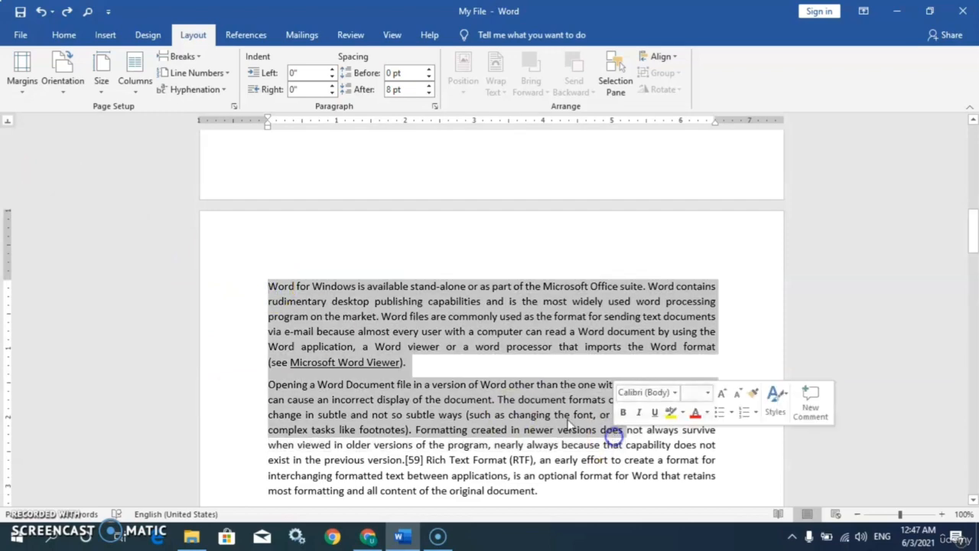
Step: Try Narrow, Moderate and Wide margins, then return the document to Normal margins
left_click(24, 93)
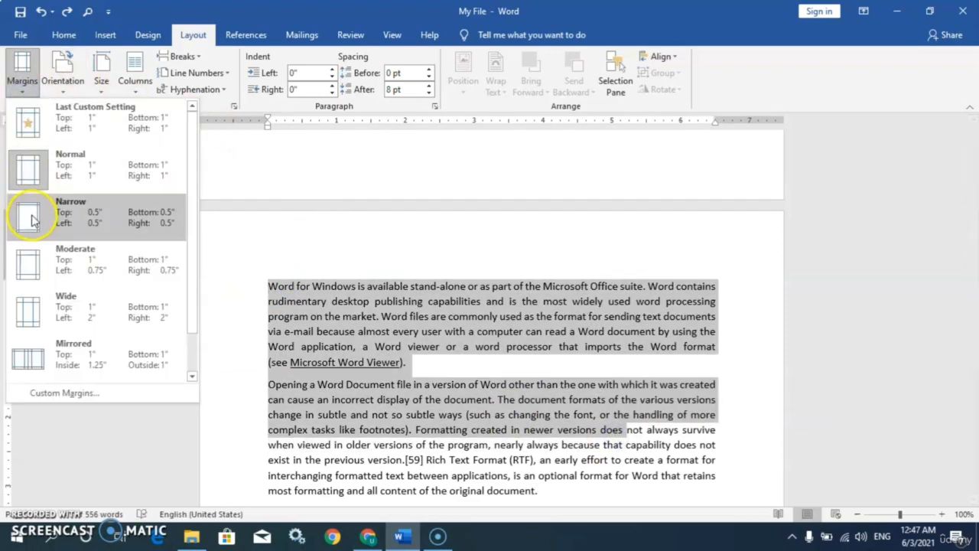
left_click(31, 220)
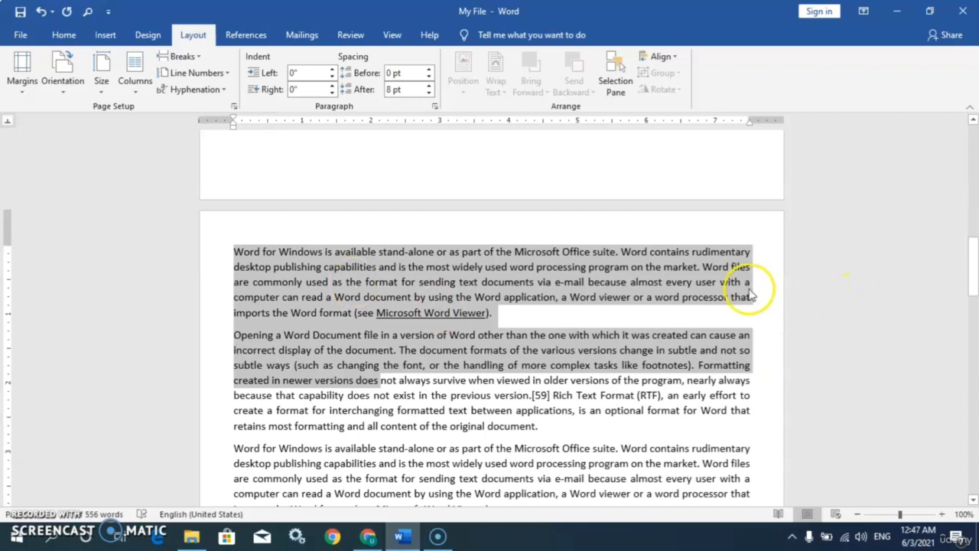
left_click(21, 85)
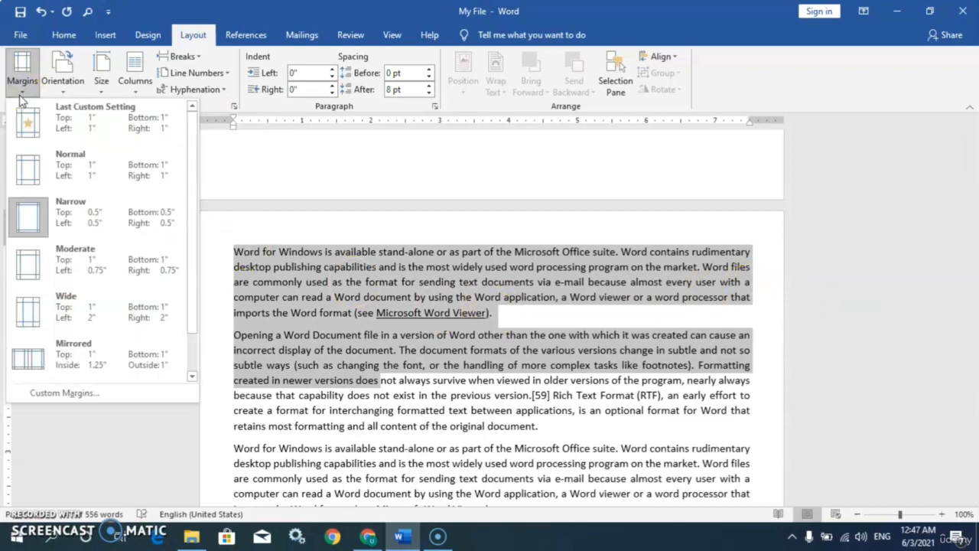
left_click(44, 269)
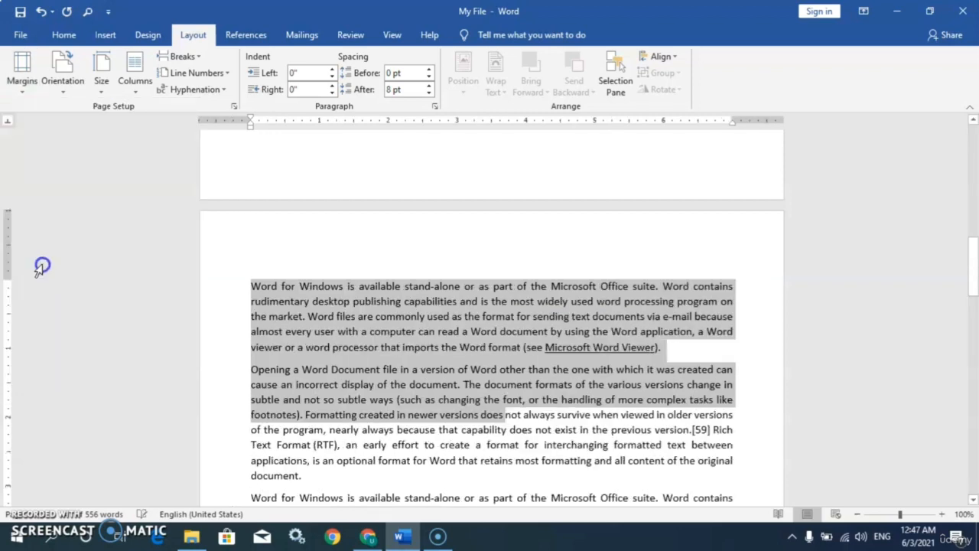
left_click(21, 95)
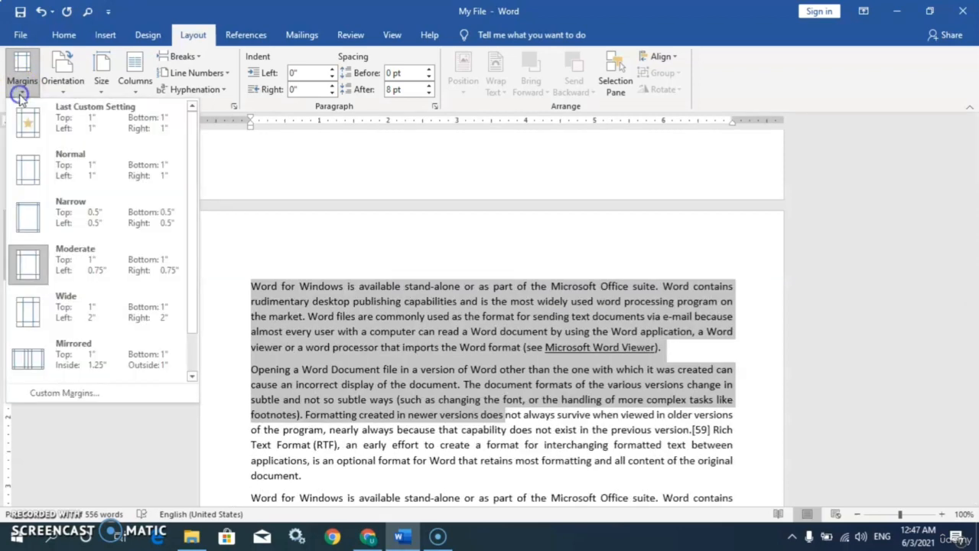
left_click(45, 312)
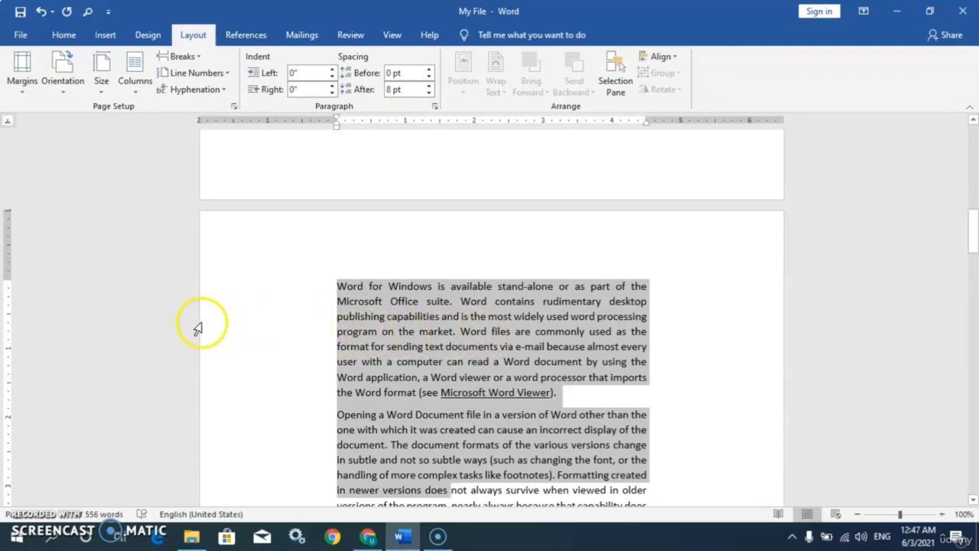
left_click(23, 84)
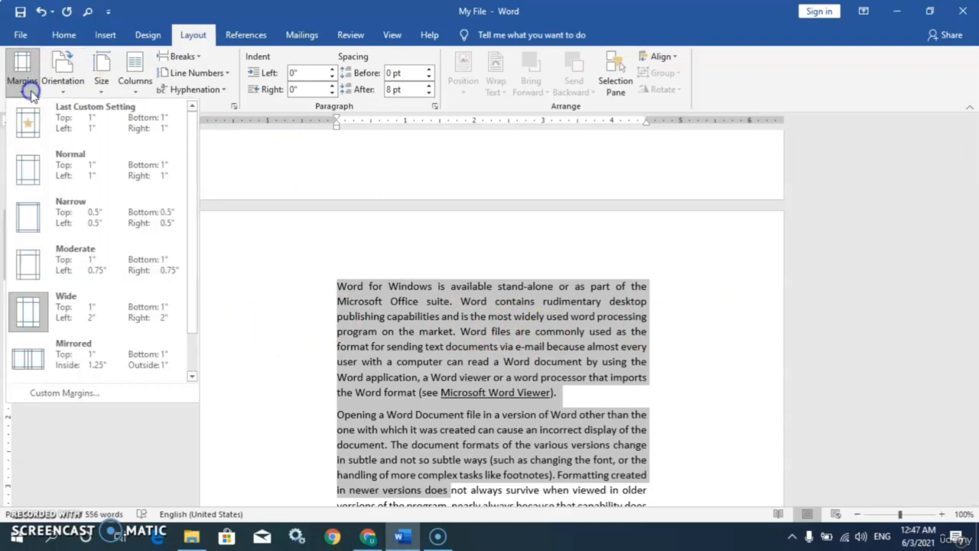
left_click(72, 171)
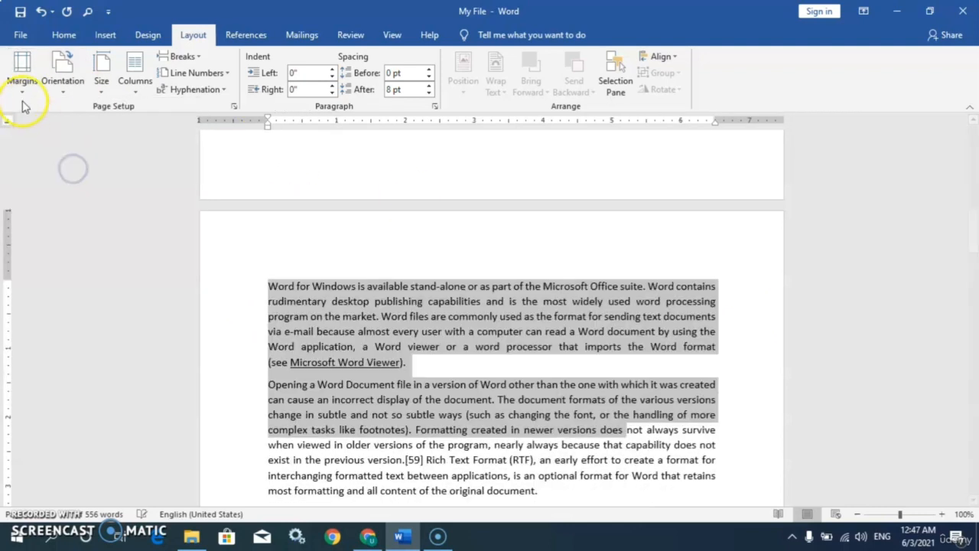
Step: Open Custom Margins and leave the gutter position set to Left
left_click(22, 97)
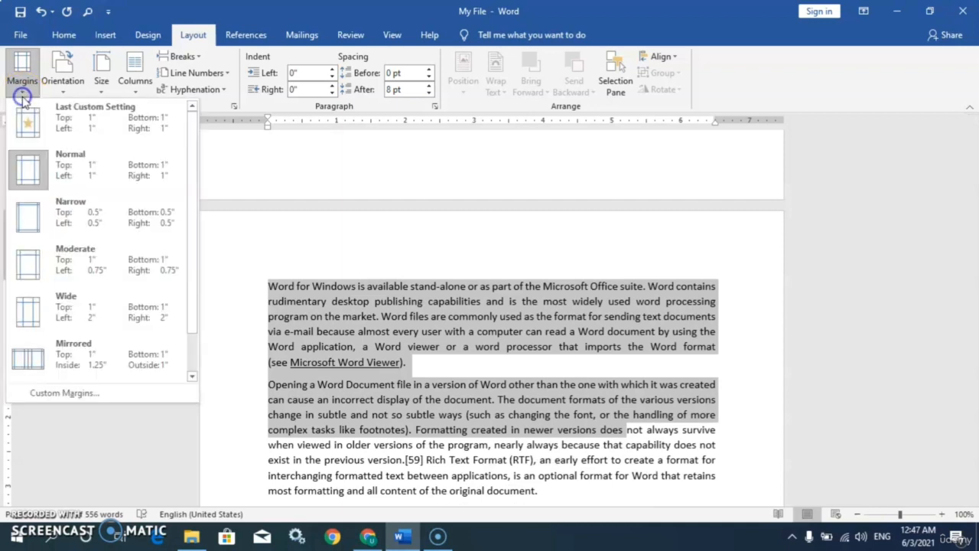
left_click(67, 395)
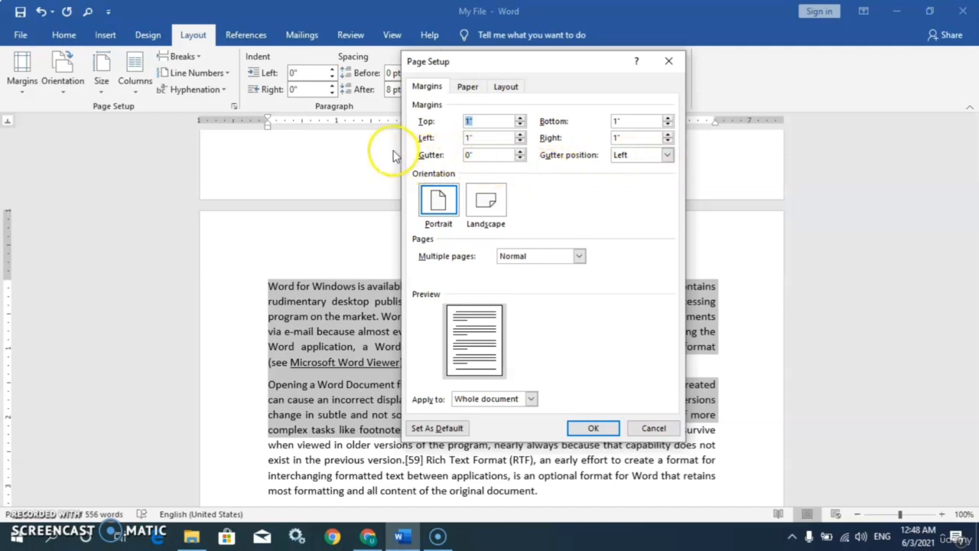
left_click(668, 155)
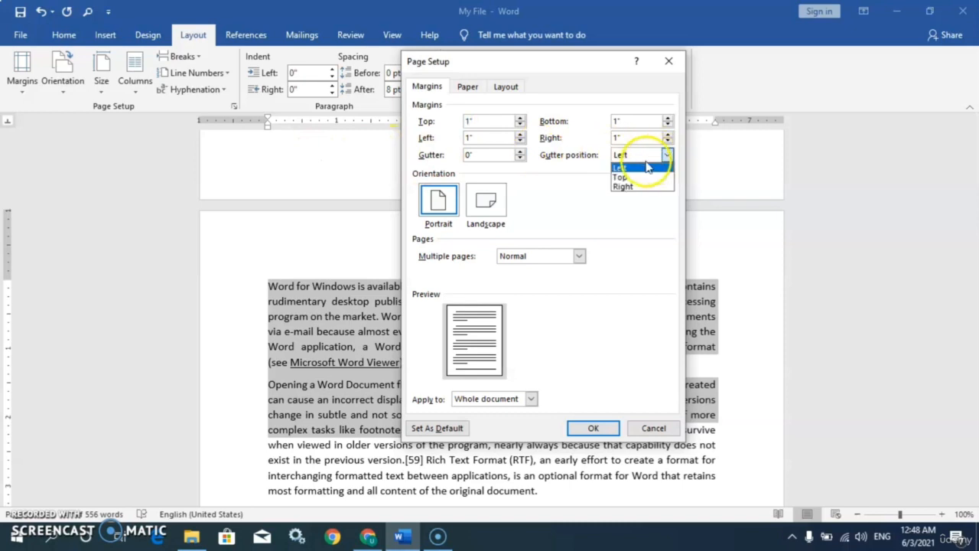
left_click(669, 157)
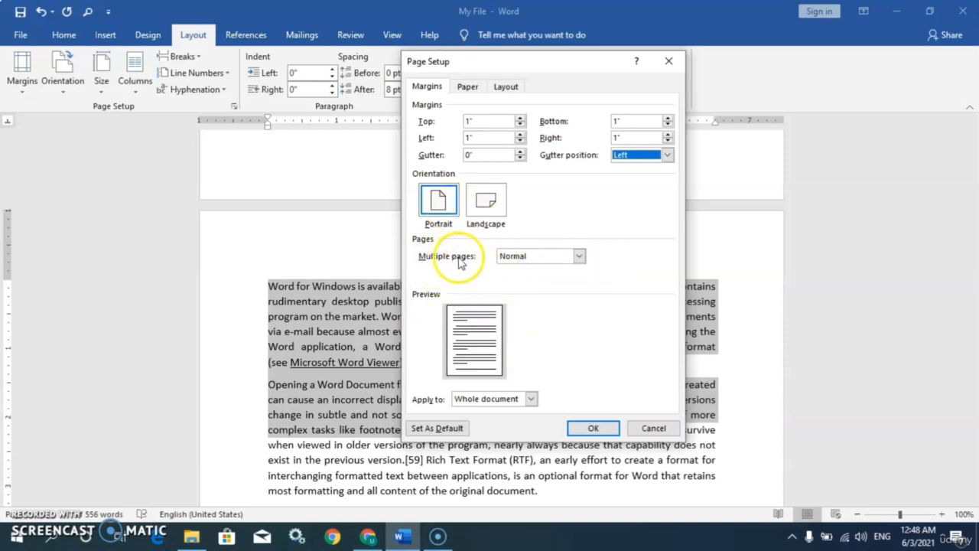
Step: Try Multiple pages as 2 pages per sheet, then Book fold, then set it back to Normal
left_click(580, 257)
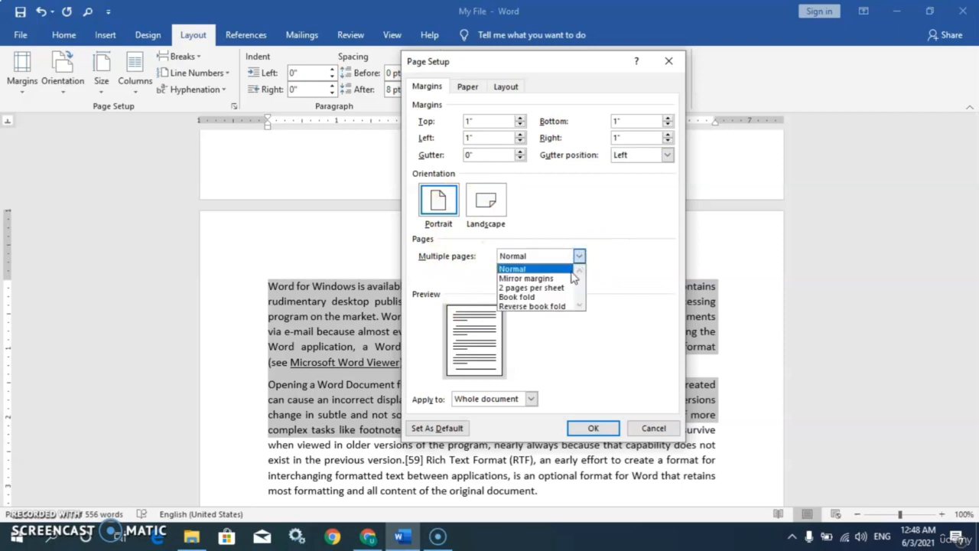
left_click(533, 287)
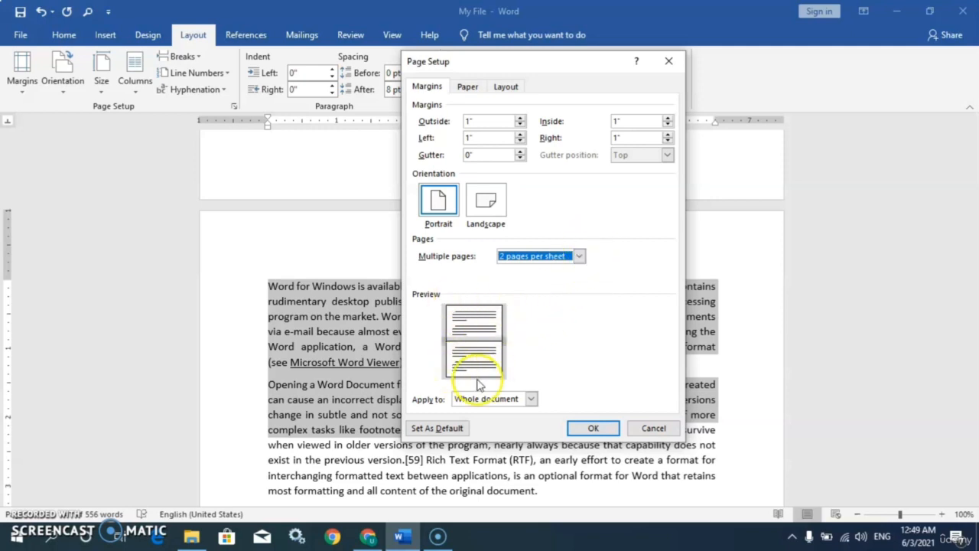
left_click(580, 255)
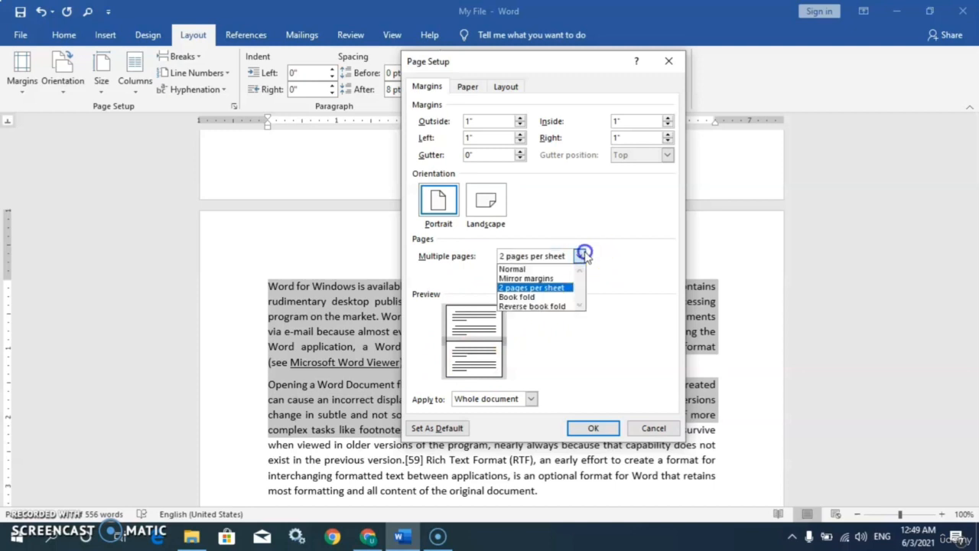
left_click(540, 298)
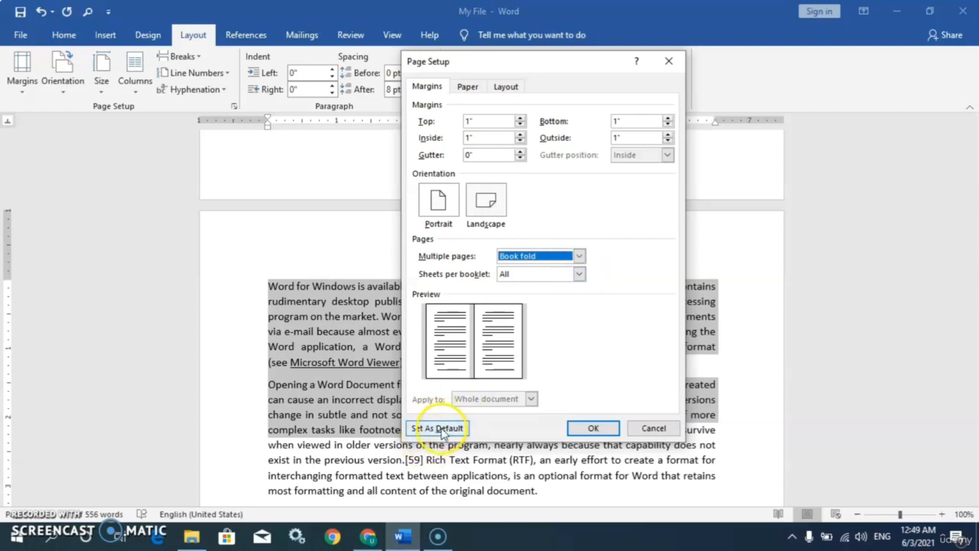
left_click(579, 256)
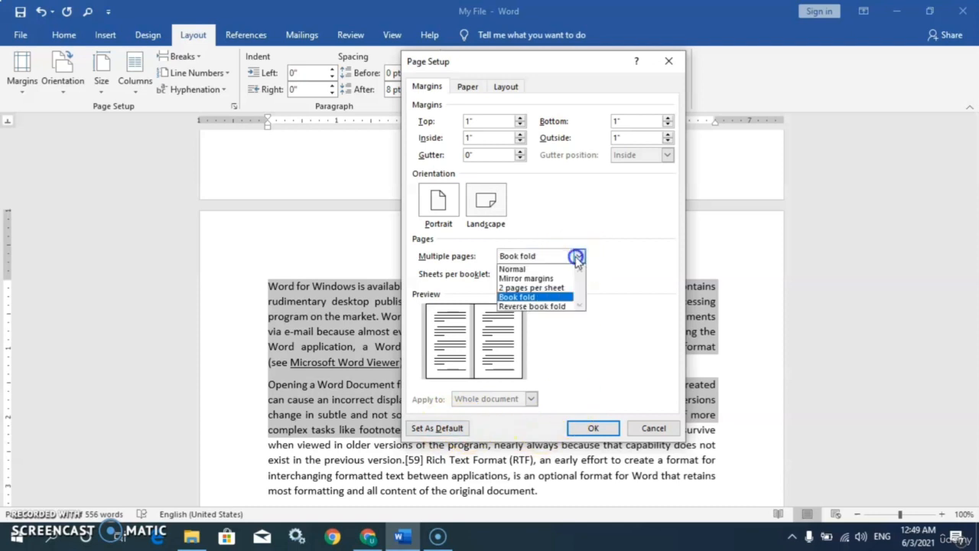
left_click(533, 273)
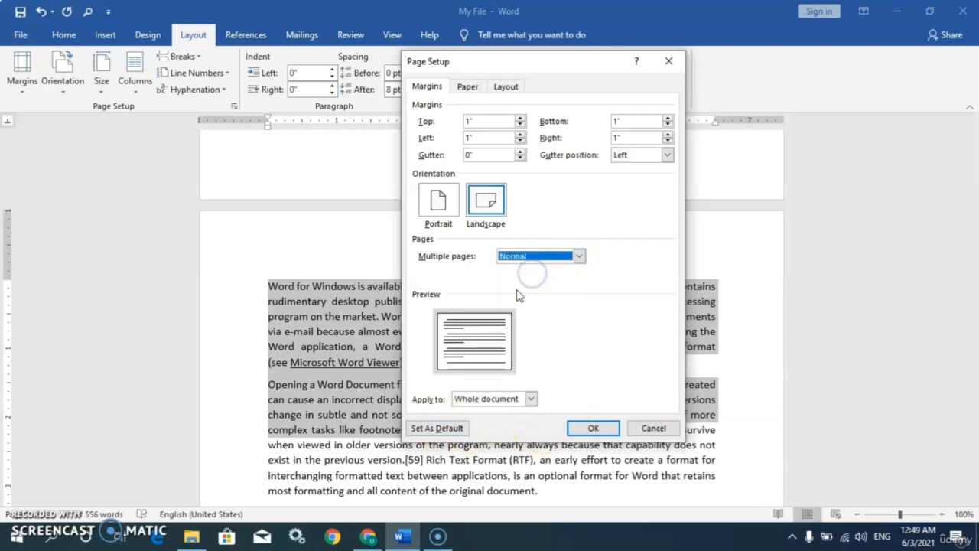
Step: Check the Apply to choices, set orientation back to Portrait, and cancel Page Setup
left_click(531, 399)
left_click(498, 423)
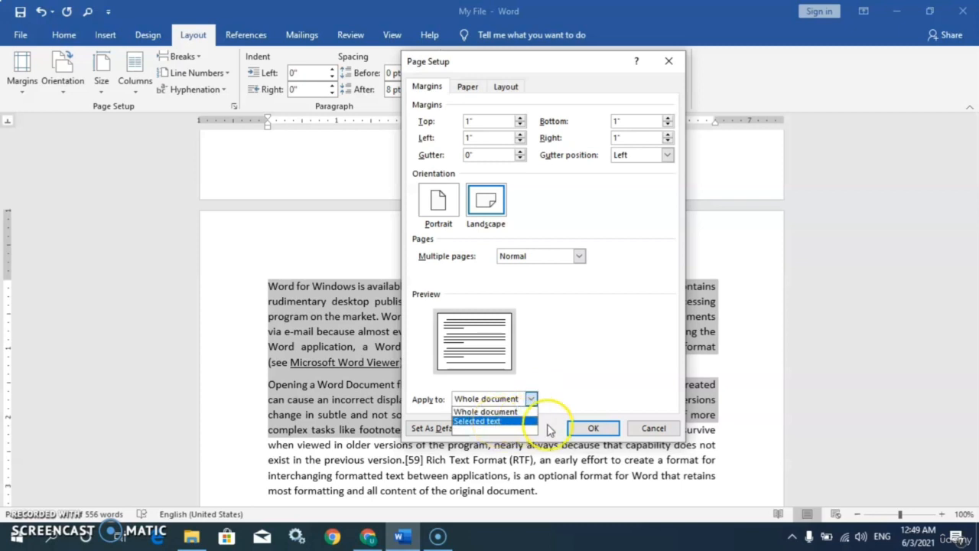
left_click(438, 201)
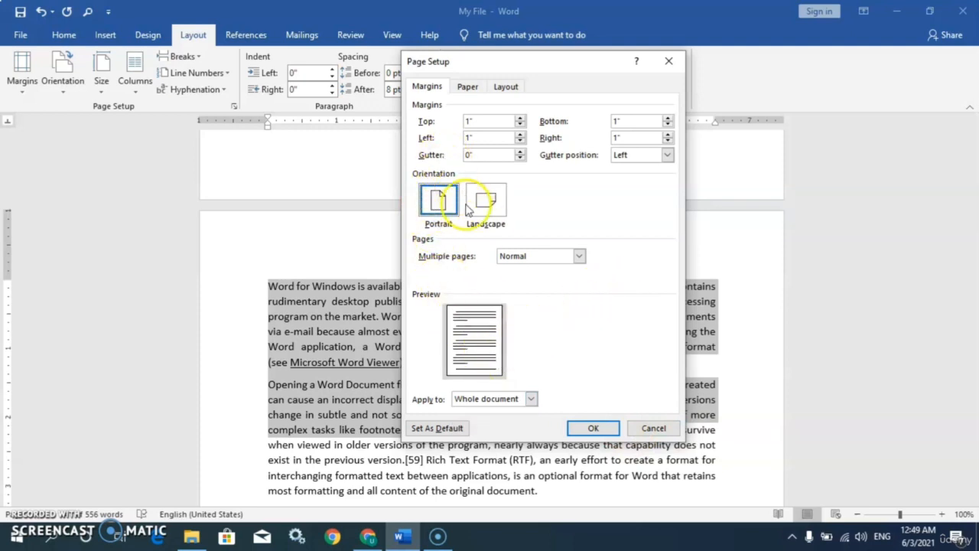
left_click(653, 427)
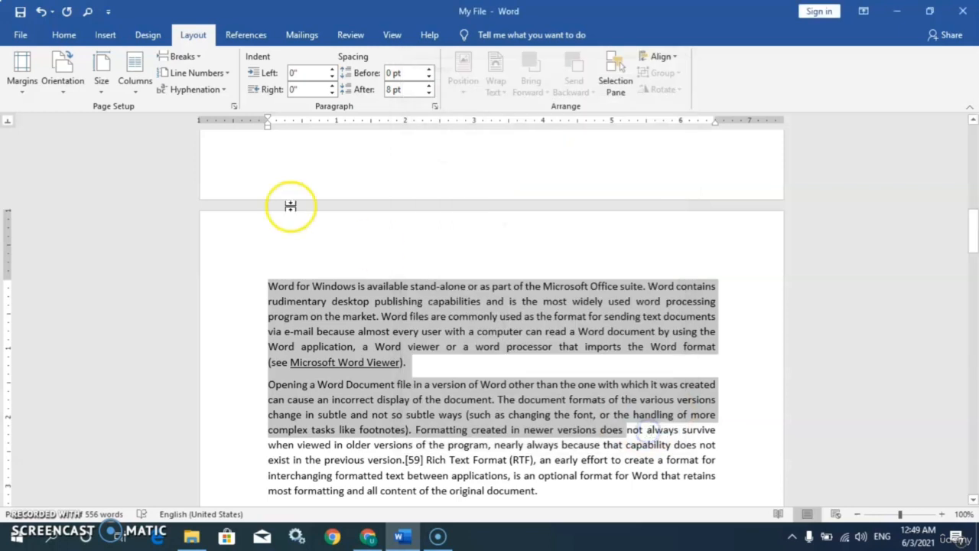
Step: Switch the pages to Landscape and place the cursor before the first 'Word for Windows' paragraph
left_click(62, 90)
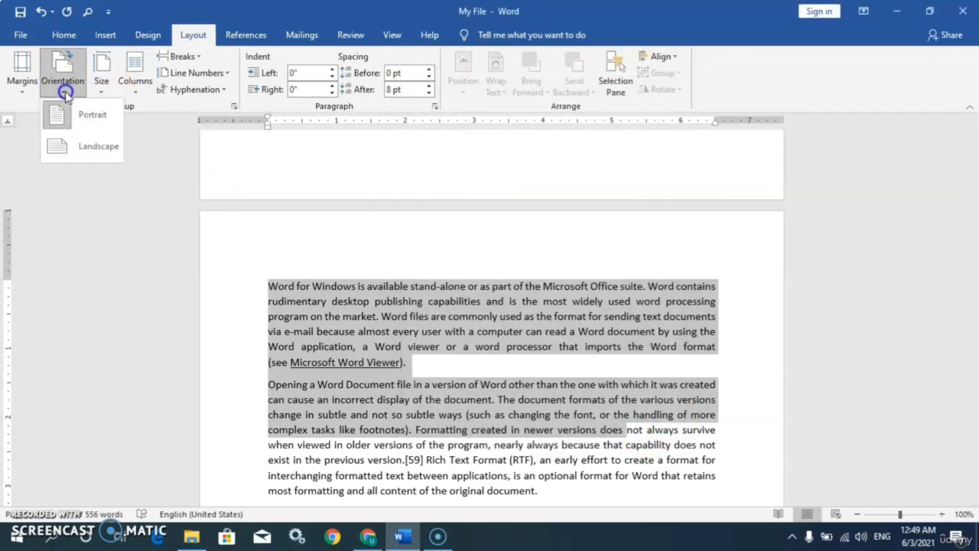
left_click(74, 149)
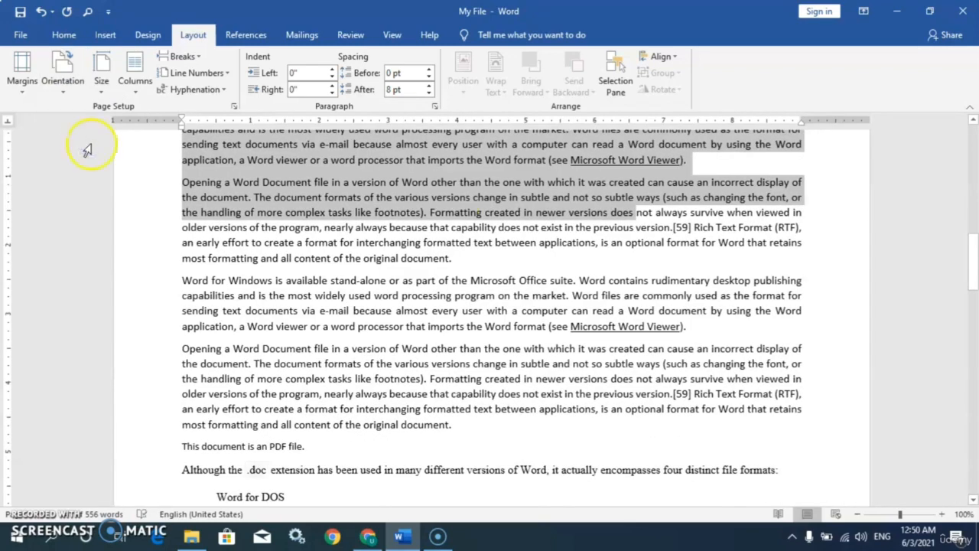
left_click_drag(972, 268, 961, 163)
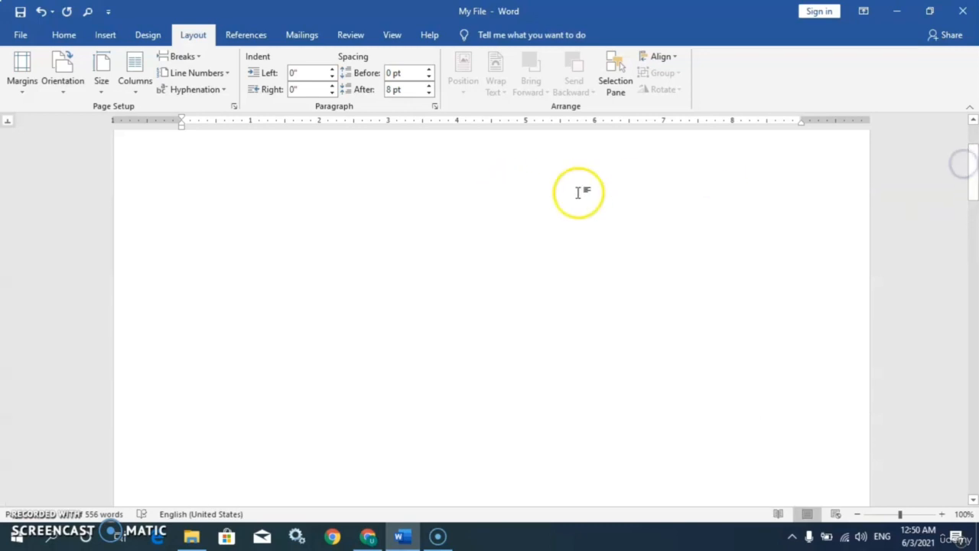
left_click(312, 188)
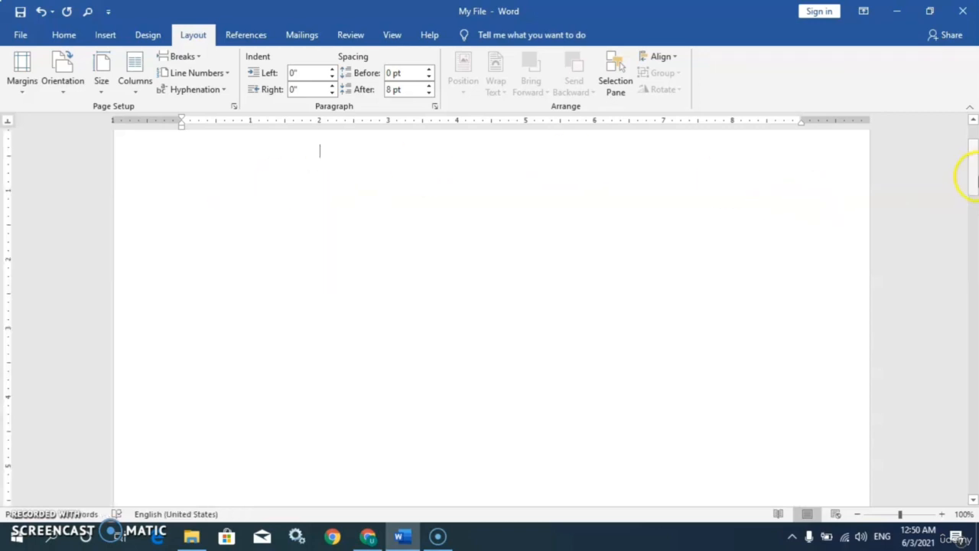
left_click_drag(970, 176, 975, 246)
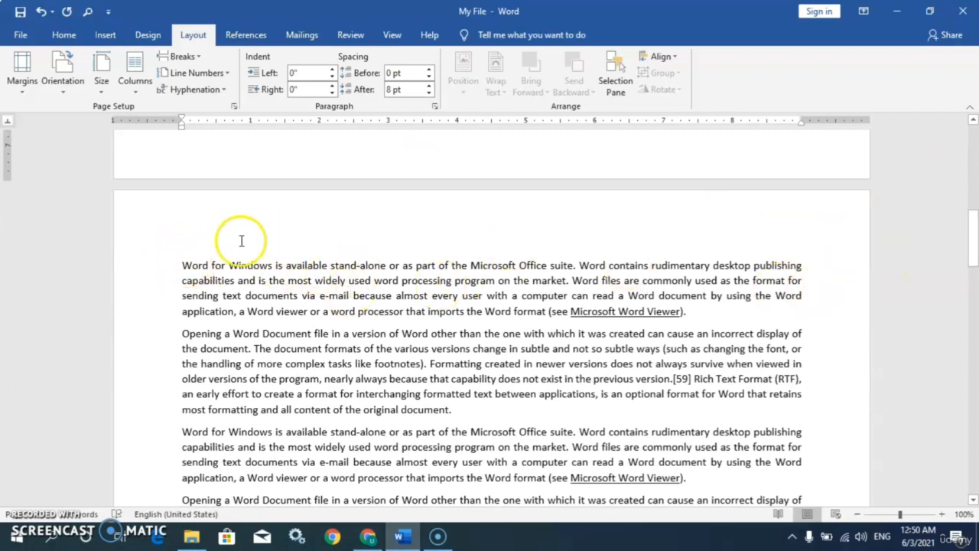
left_click(181, 261)
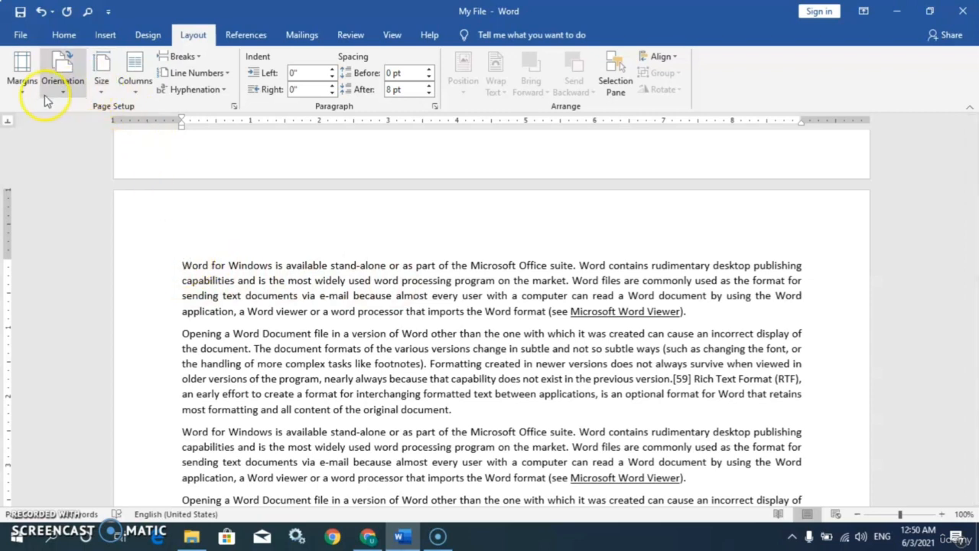
Step: In Page Setup, set Portrait orientation applied to 'This point forward'
left_click(233, 106)
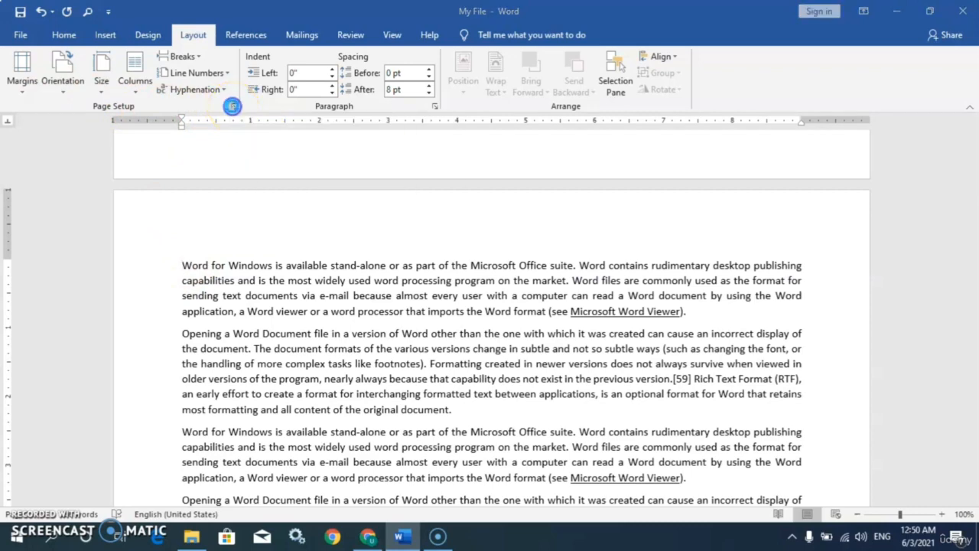
left_click(494, 201)
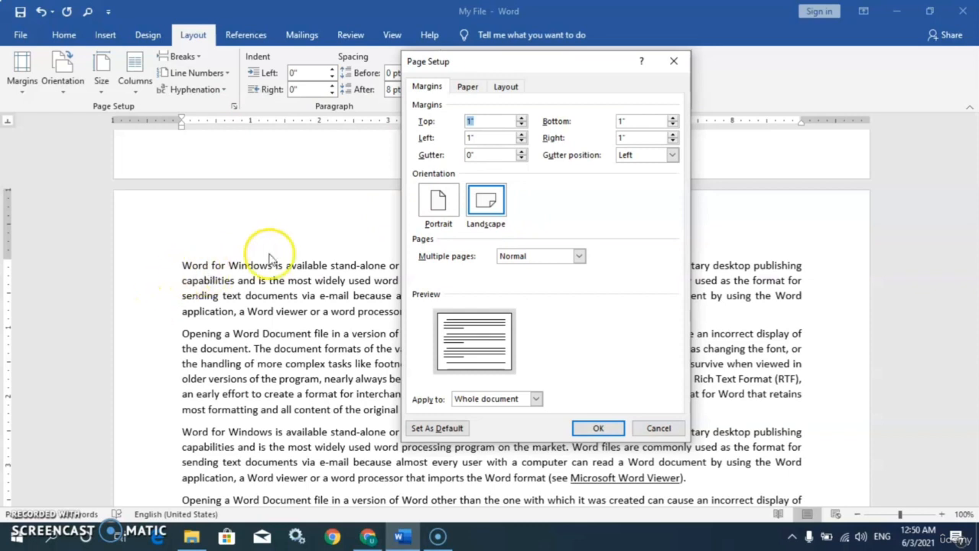
left_click(442, 211)
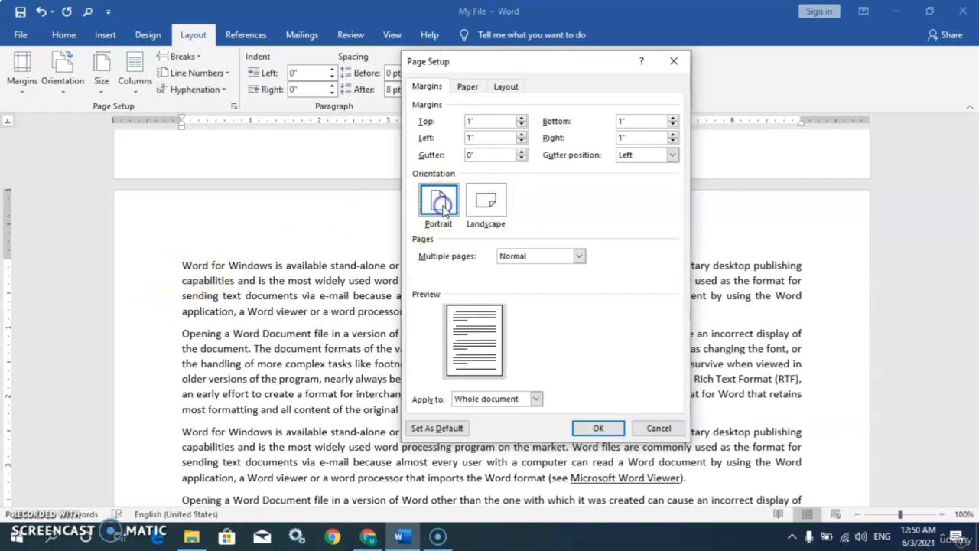
left_click(537, 400)
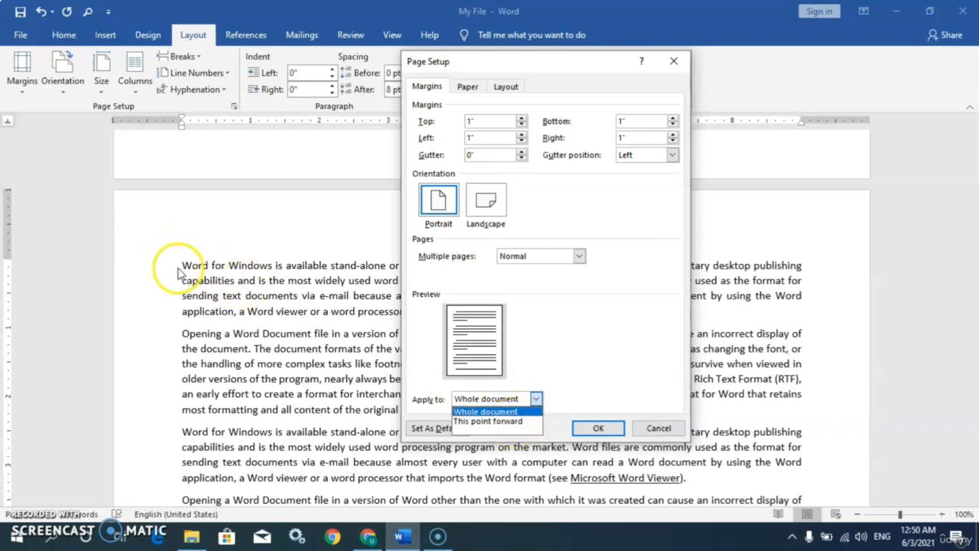
left_click(474, 421)
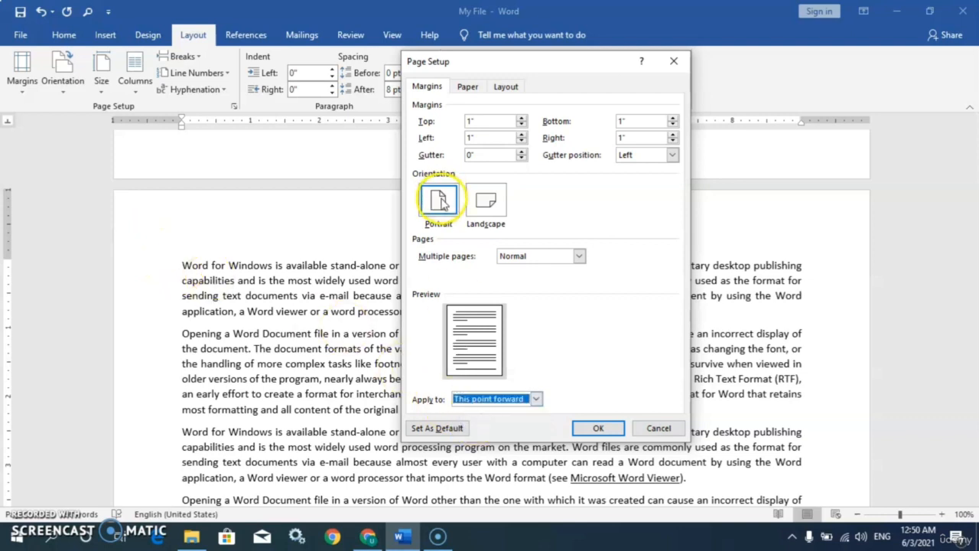
left_click(600, 428)
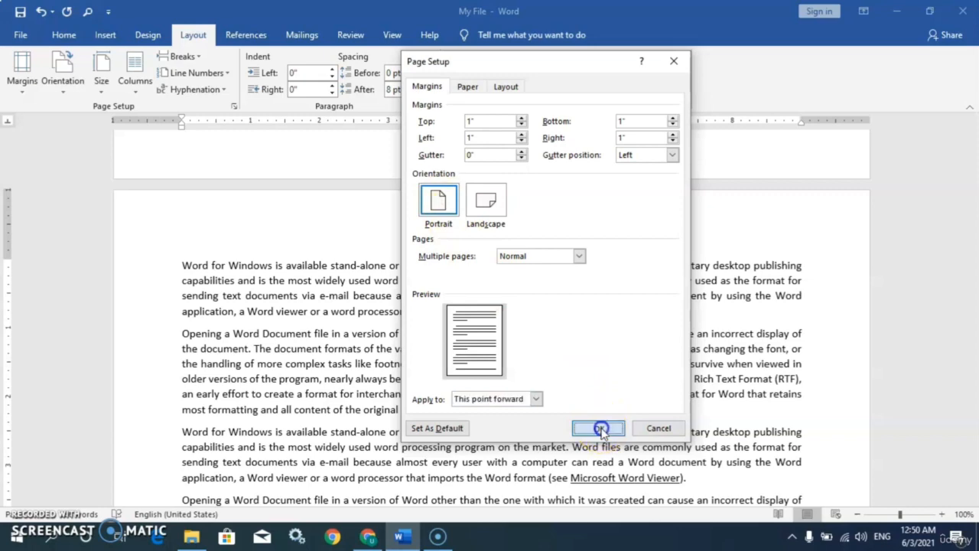
Step: Scroll down and place the cursor just above the Colors list
mouse_move(973, 218)
left_mouse_down()
mouse_move(964, 163)
mouse_move(973, 218)
mouse_move(972, 208)
left_mouse_up()
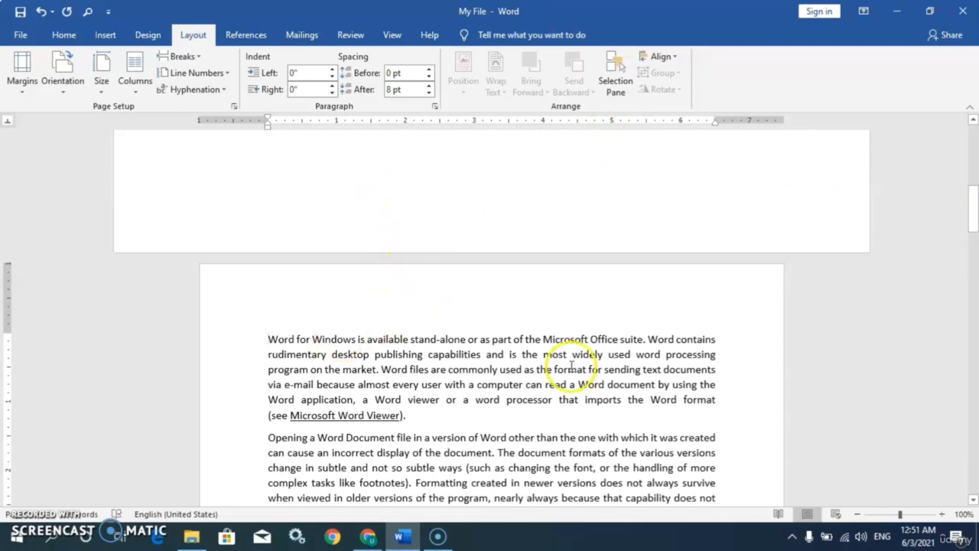
left_click_drag(972, 203, 972, 301)
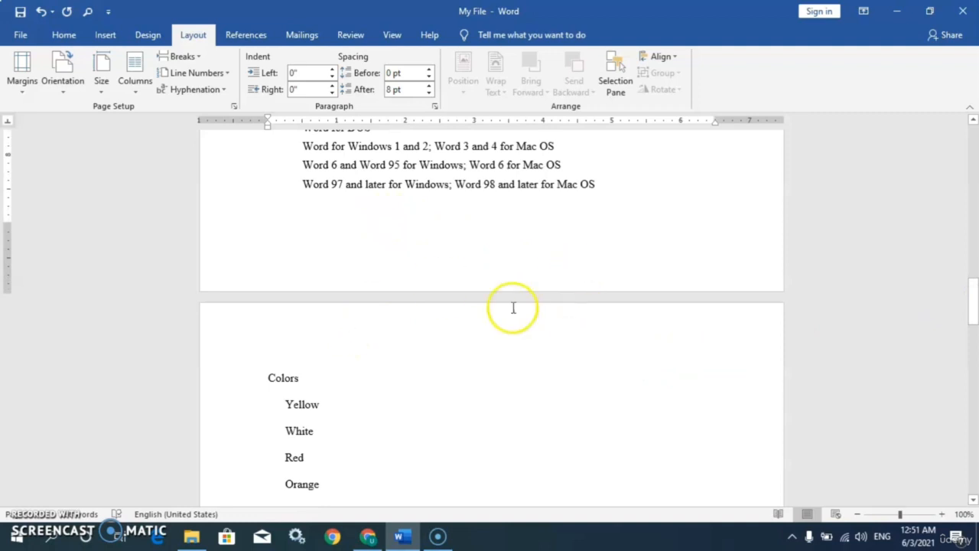
left_click(289, 357)
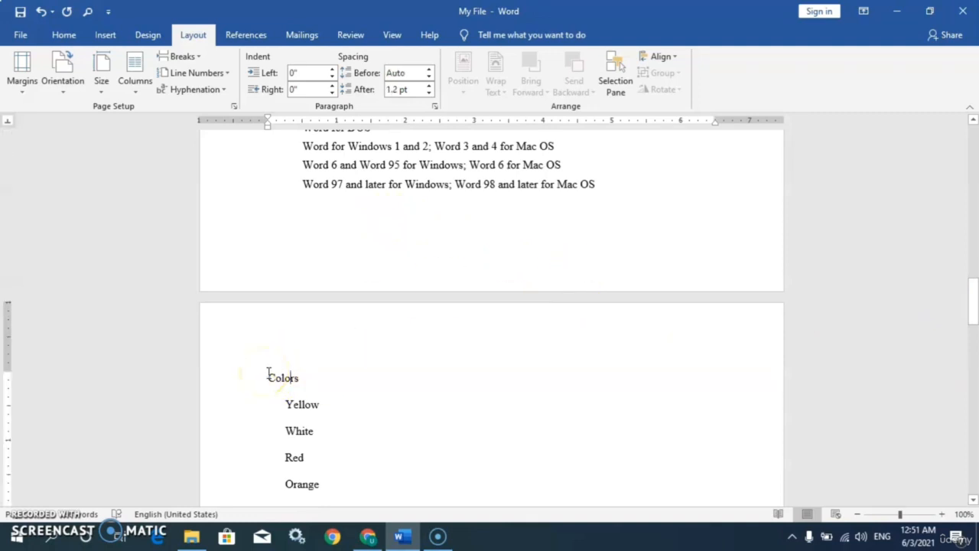
left_click(102, 96)
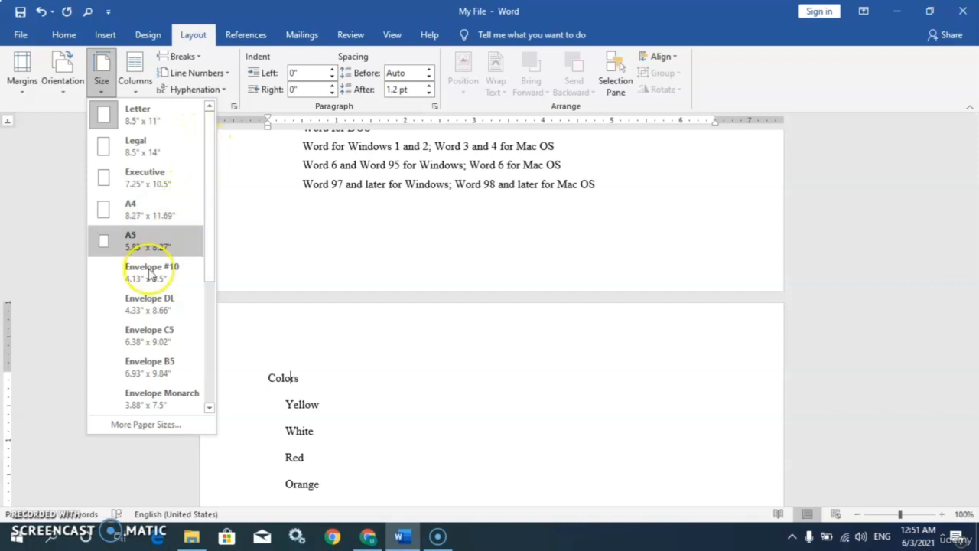
left_click(154, 426)
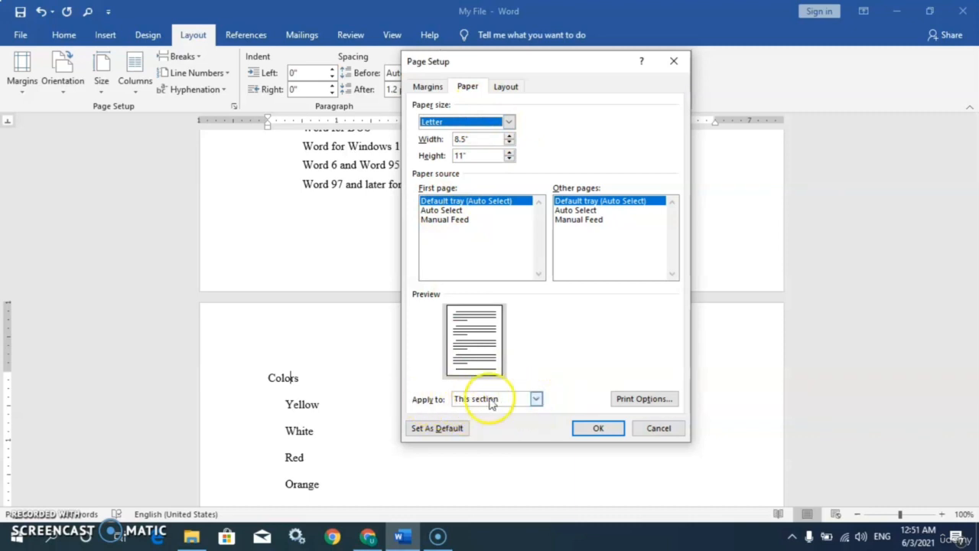
left_click(536, 400)
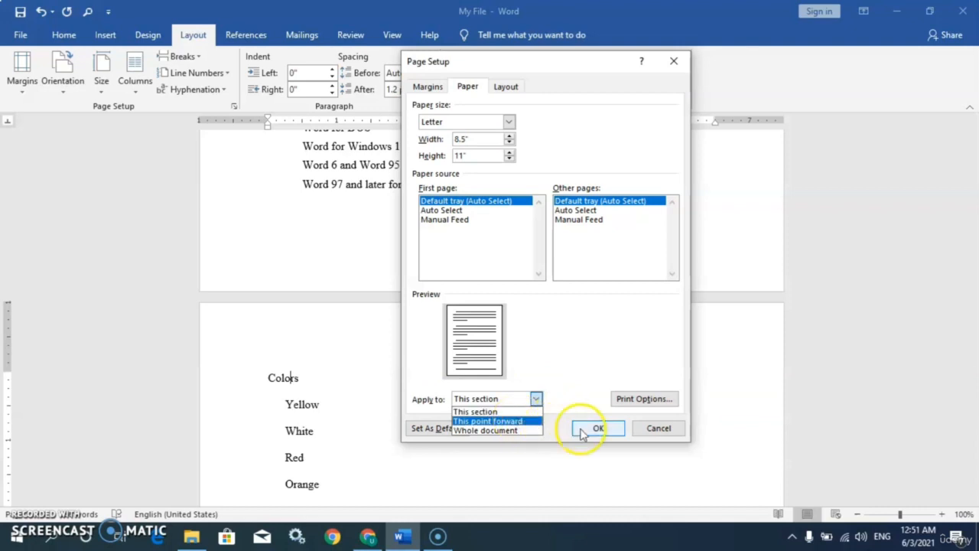
left_click(649, 430)
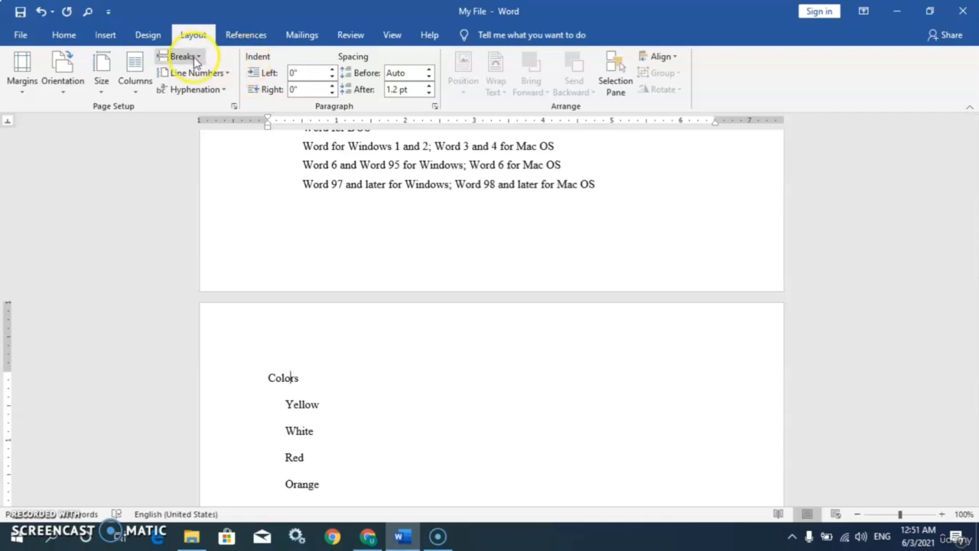
Step: Select the 'Opening a Word Document file' paragraph on page 1, then scroll down to page 3
left_click(136, 84)
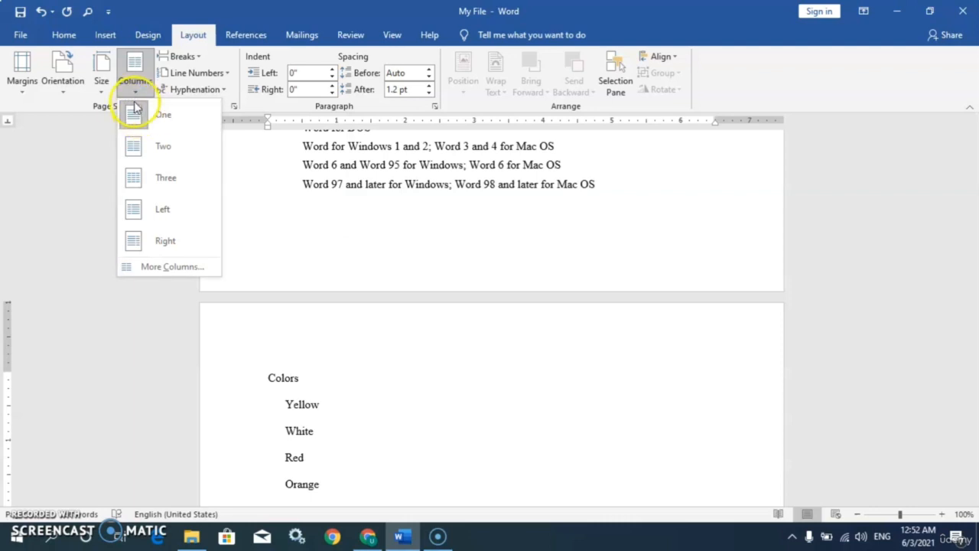
left_click(83, 118)
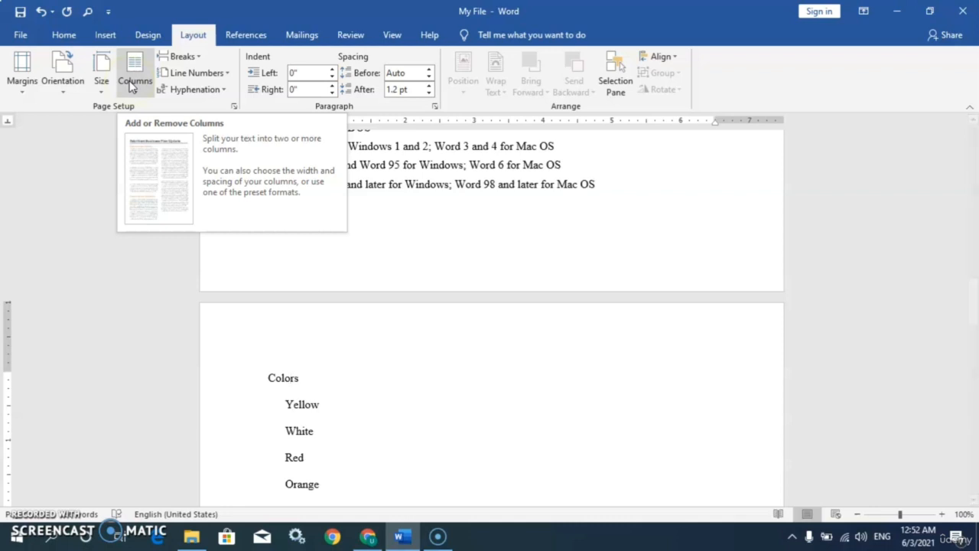
left_click(459, 229)
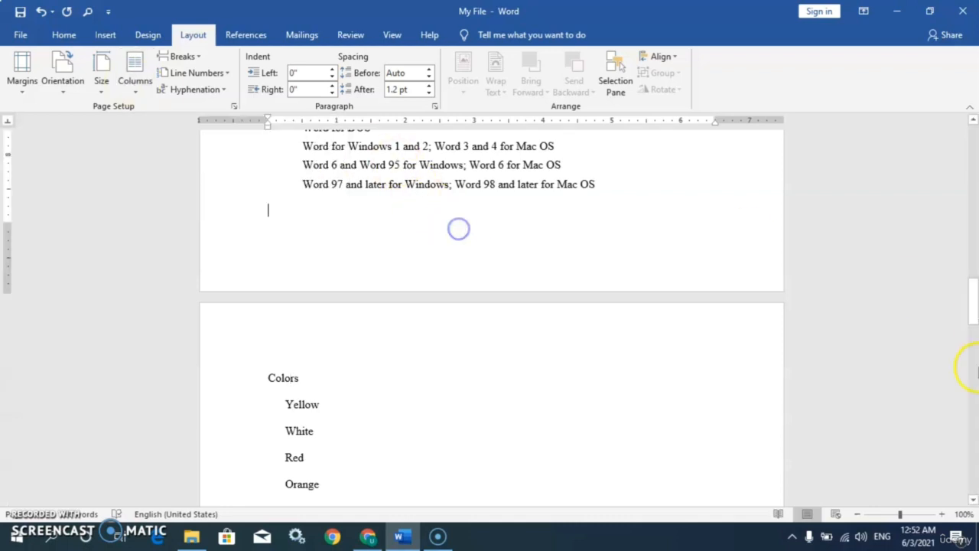
left_click_drag(974, 307, 973, 230)
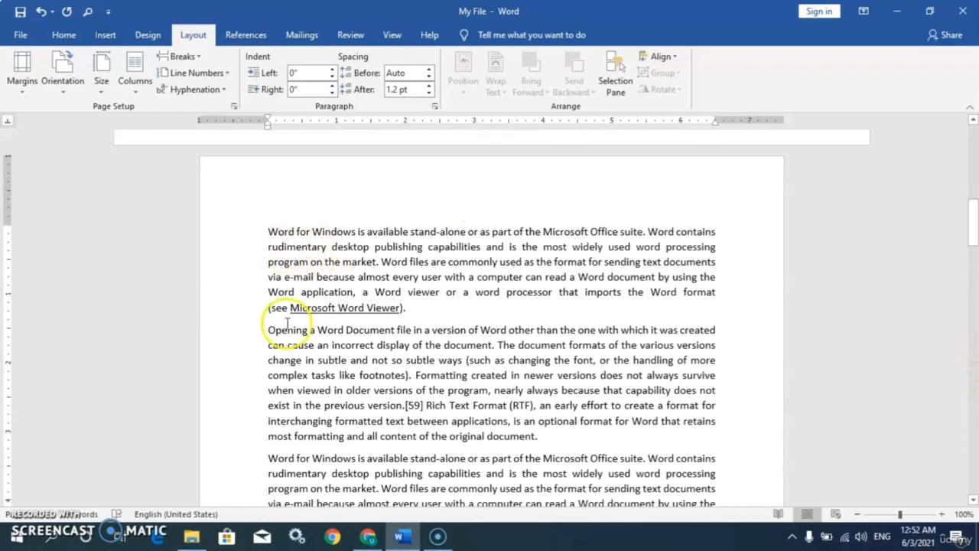
left_click_drag(268, 329, 548, 433)
key("ctrl+c")
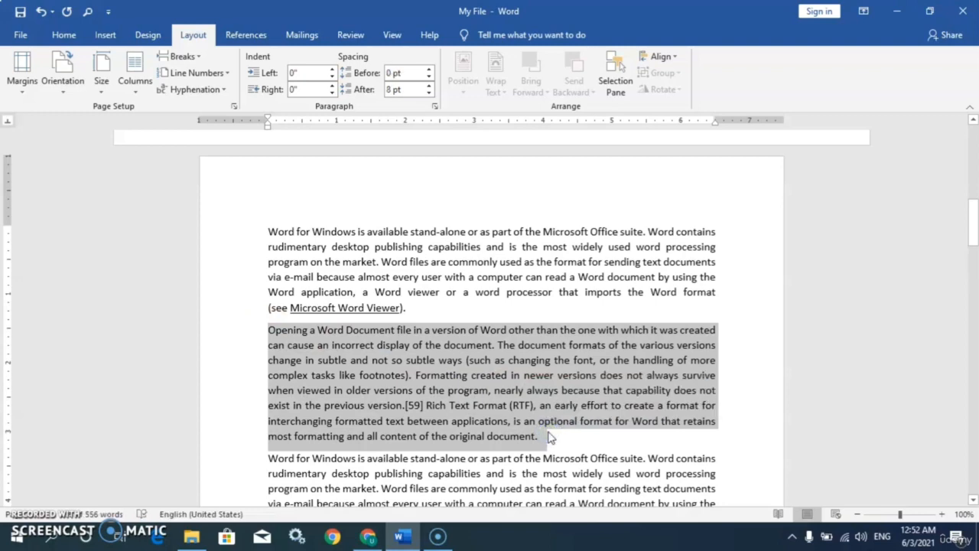
left_click_drag(974, 248, 972, 426)
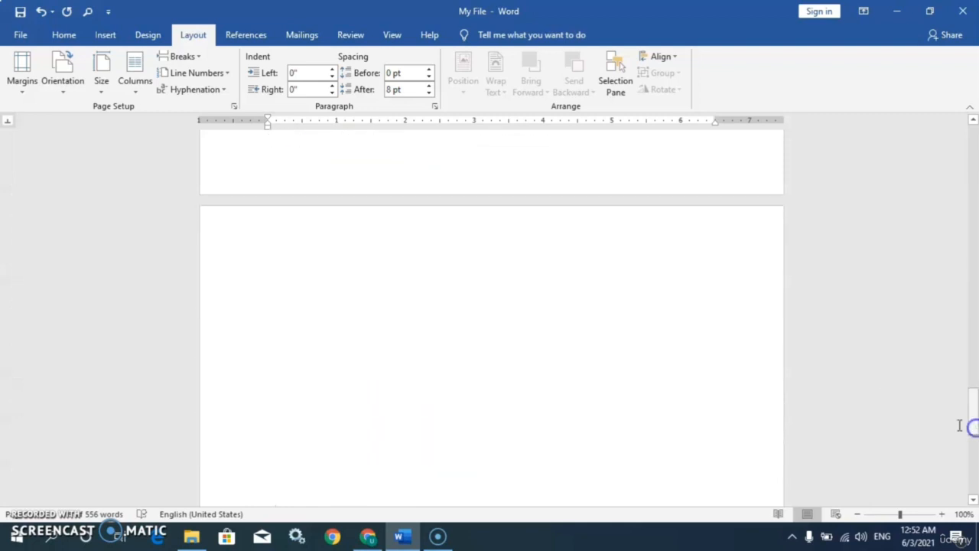
Step: Paste the paragraph onto the blank page, select it, and format it as Two columns
left_click(331, 302)
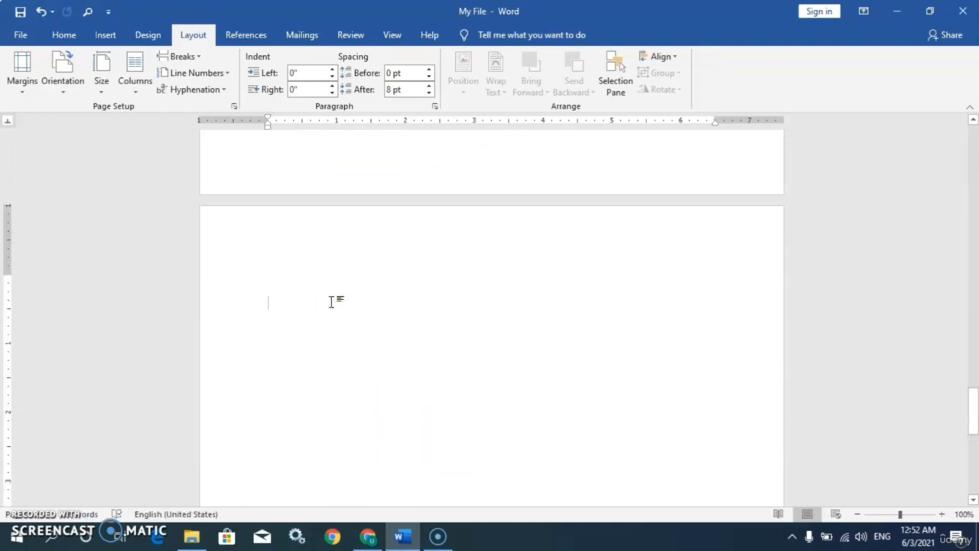
key("ctrl+v")
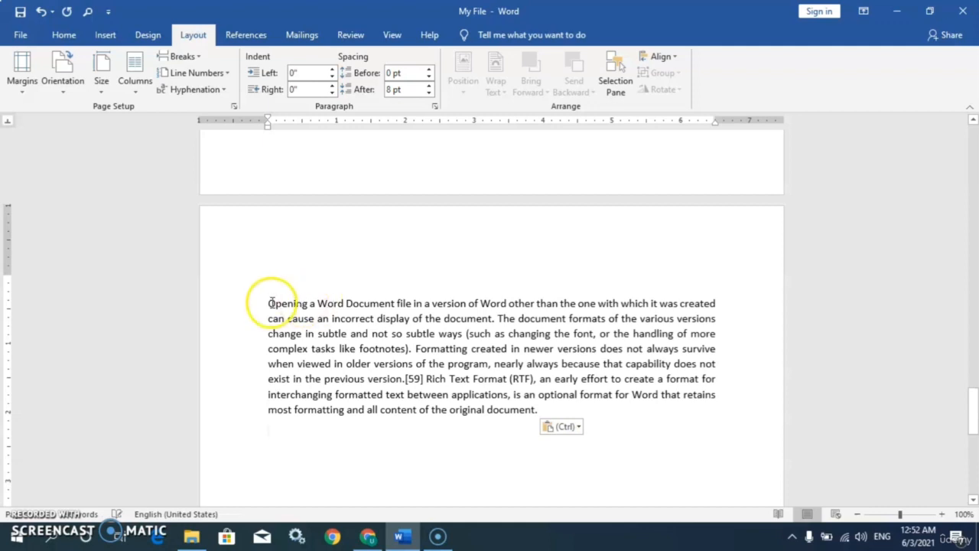
left_click_drag(270, 303, 562, 417)
key("ctrl+c")
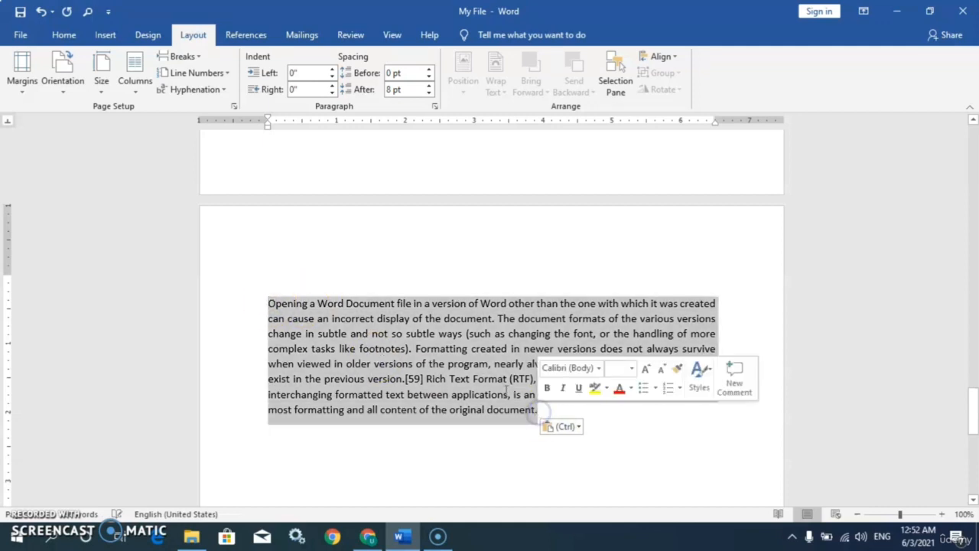
left_click(138, 95)
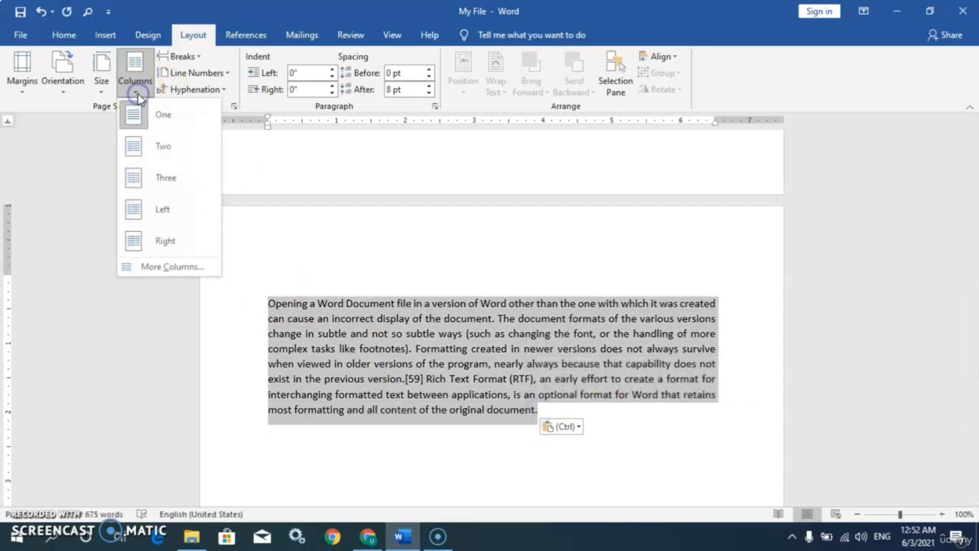
left_click(143, 151)
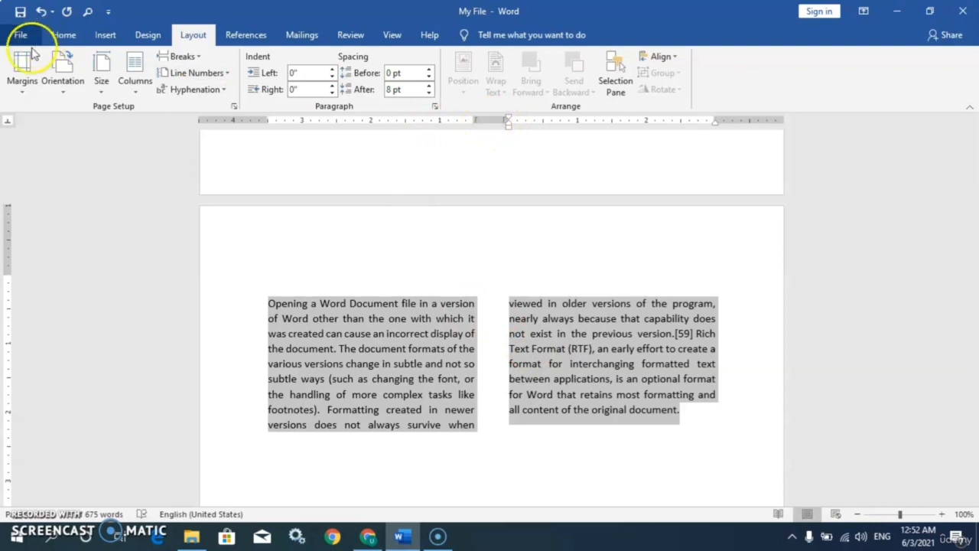
left_click(22, 90)
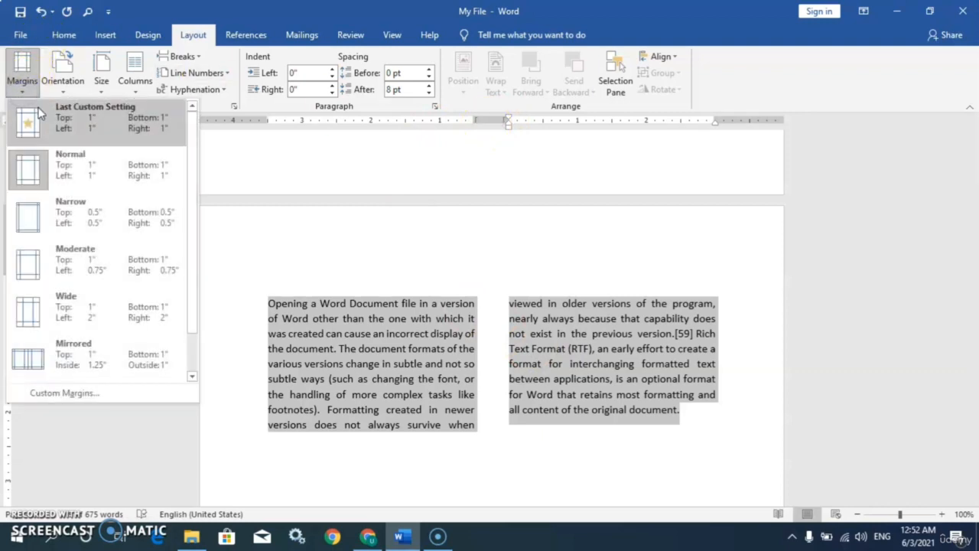
left_click(59, 394)
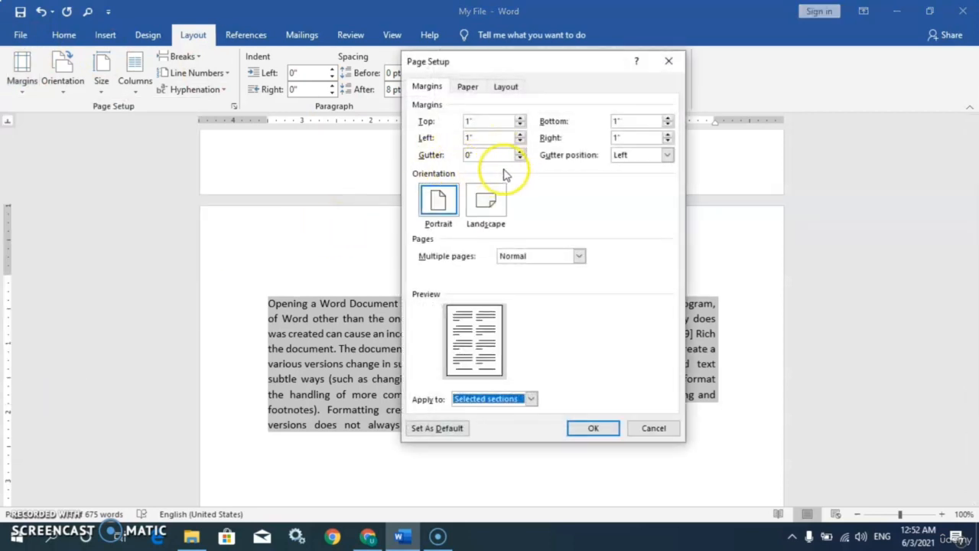
left_click(650, 423)
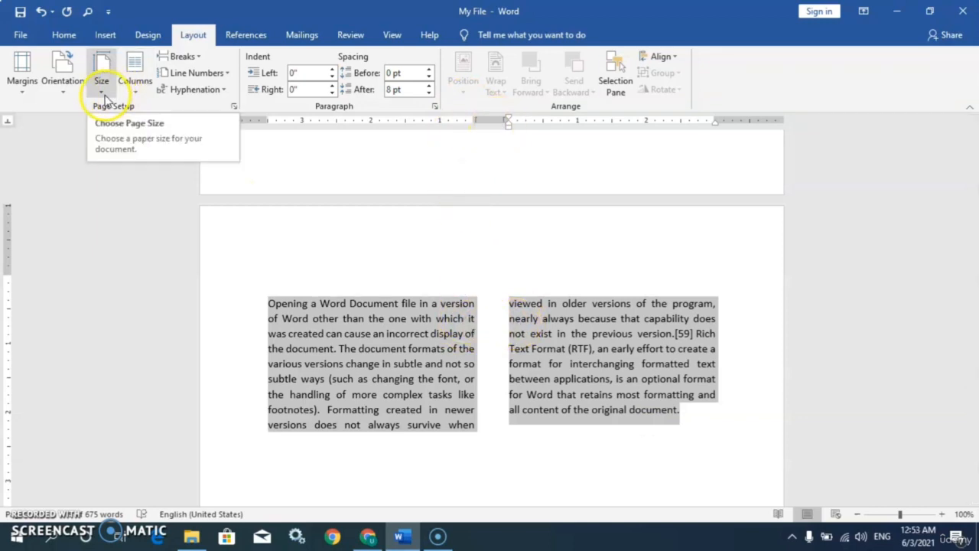
left_click(693, 419)
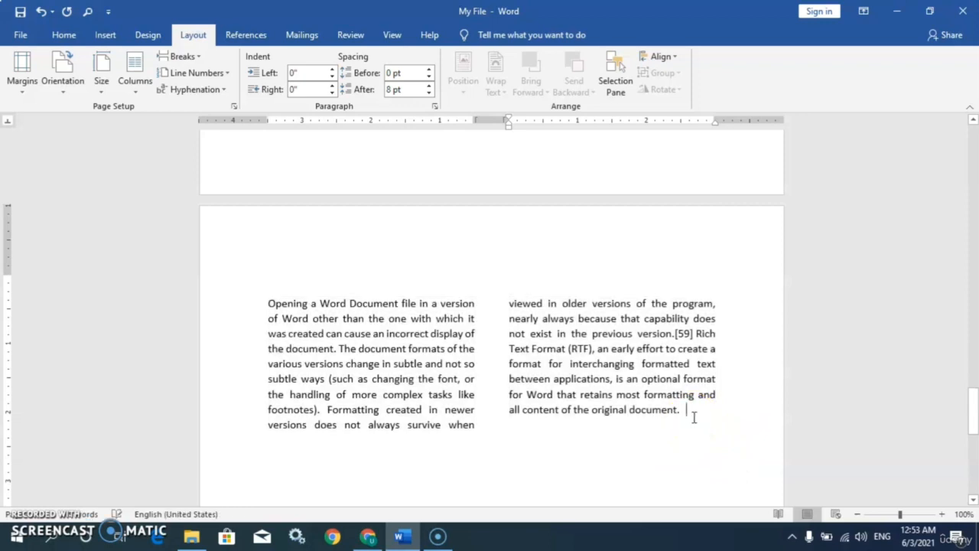
key("Return")
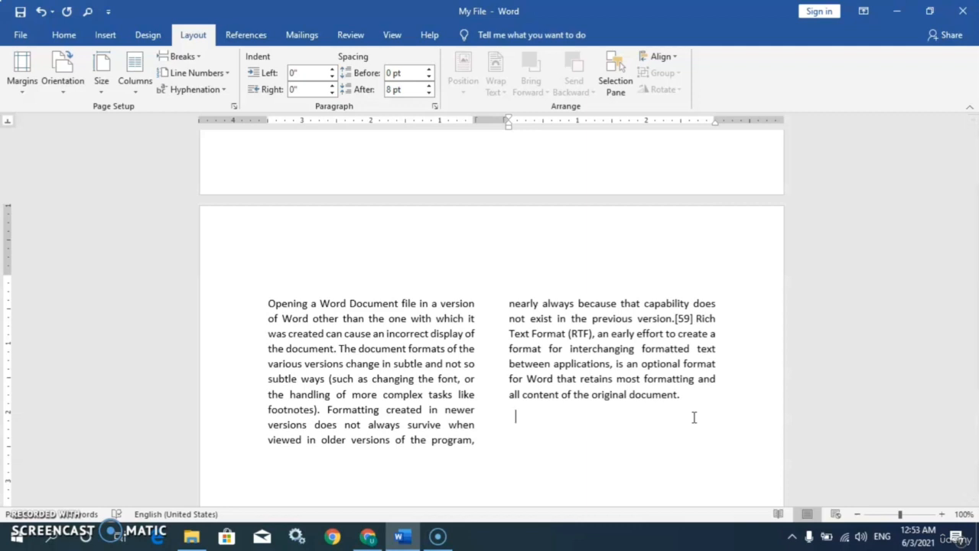
key("BackSpace")
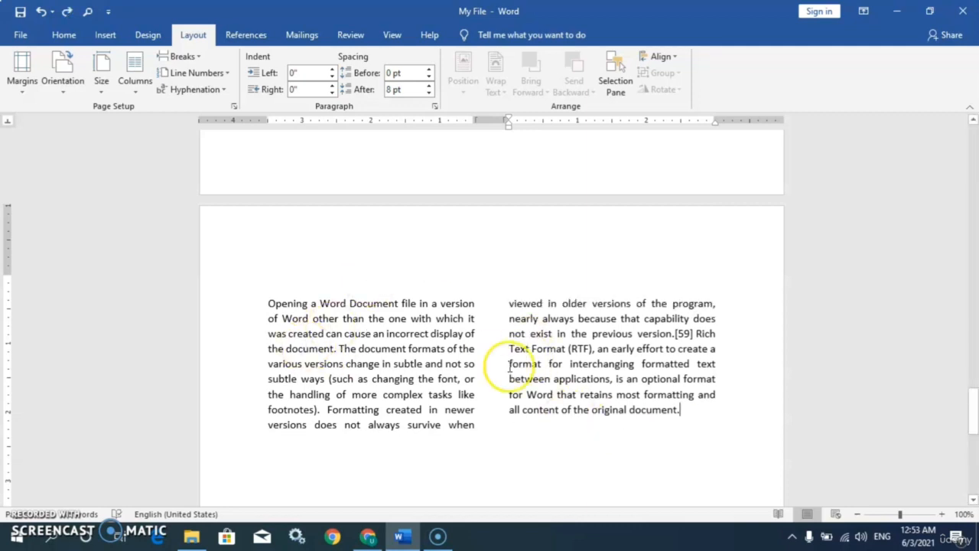
Step: In More Columns, choose One column applied from 'This point forward'
left_click(139, 91)
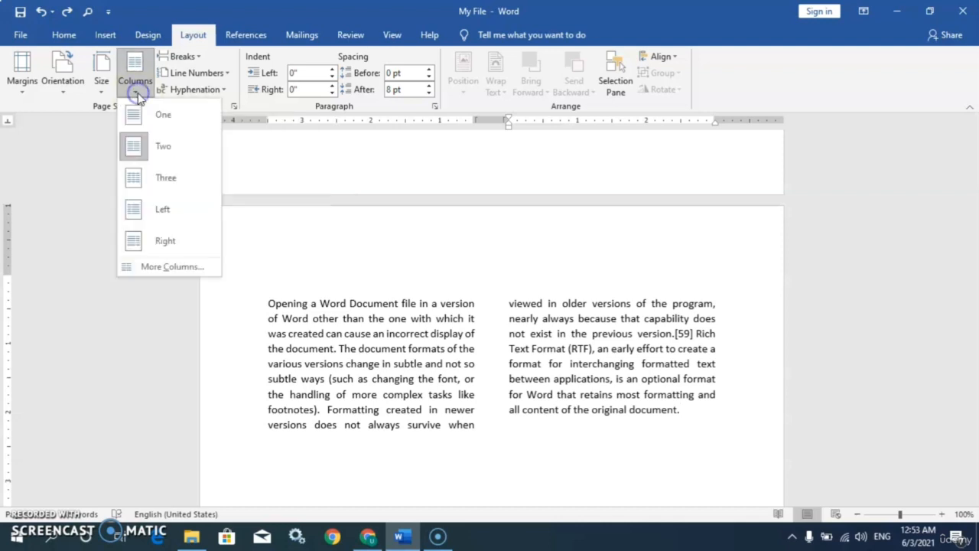
left_click(166, 269)
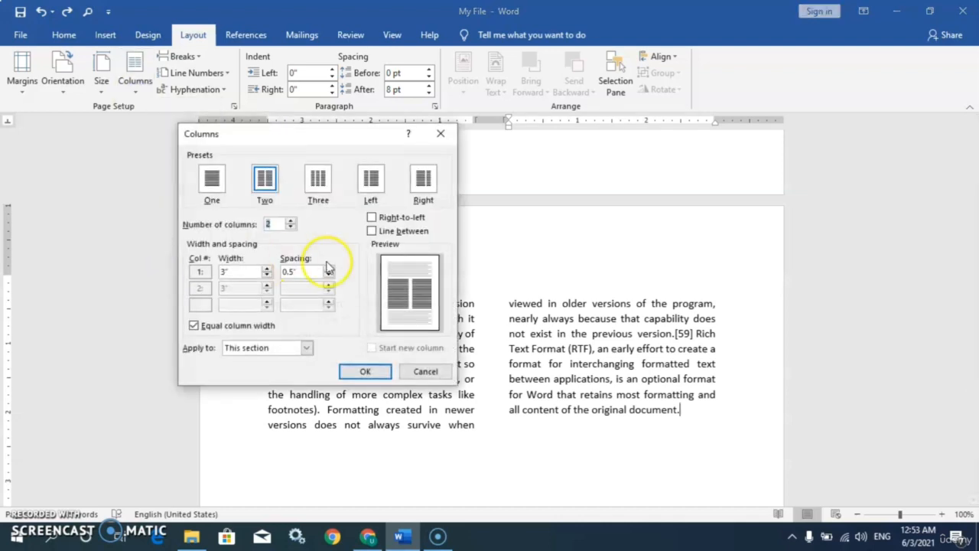
left_click(213, 186)
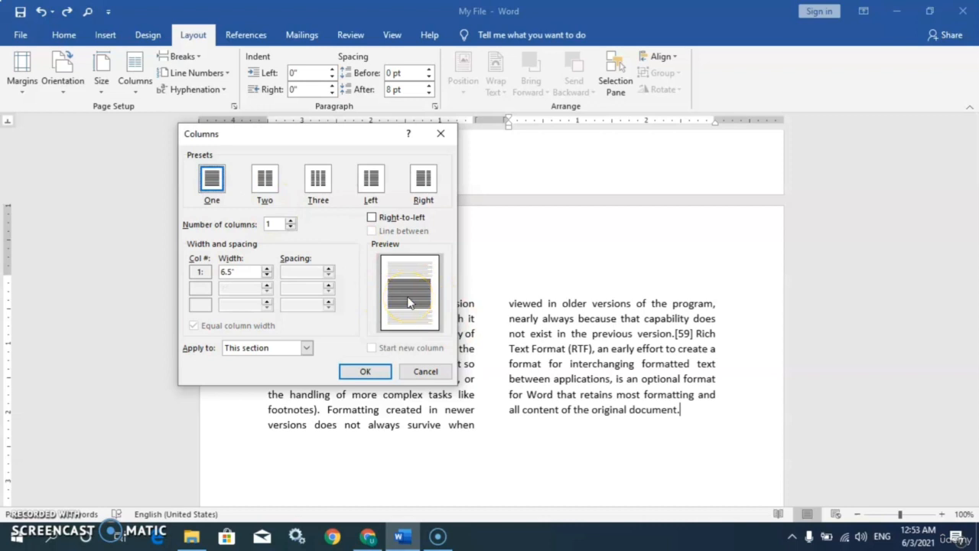
left_click(307, 348)
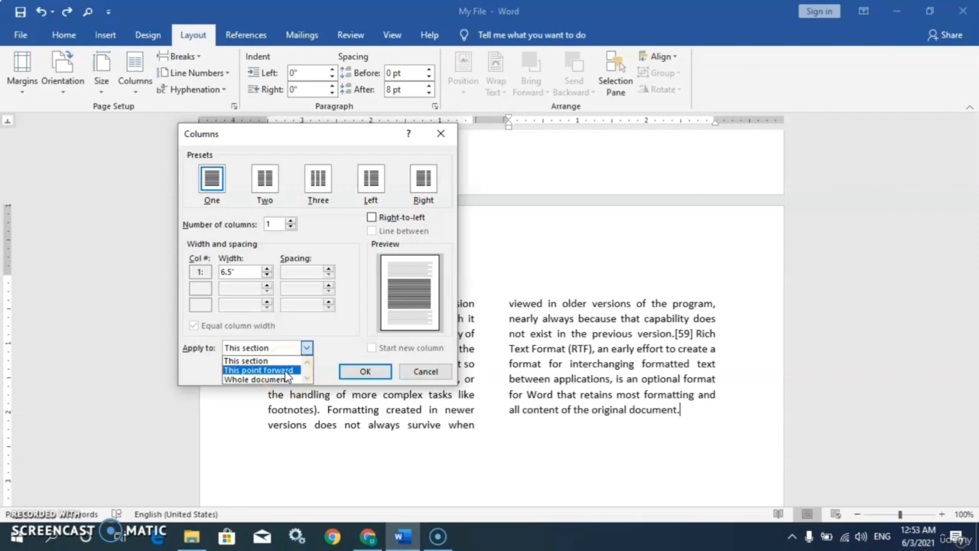
left_click(287, 371)
left_click(361, 371)
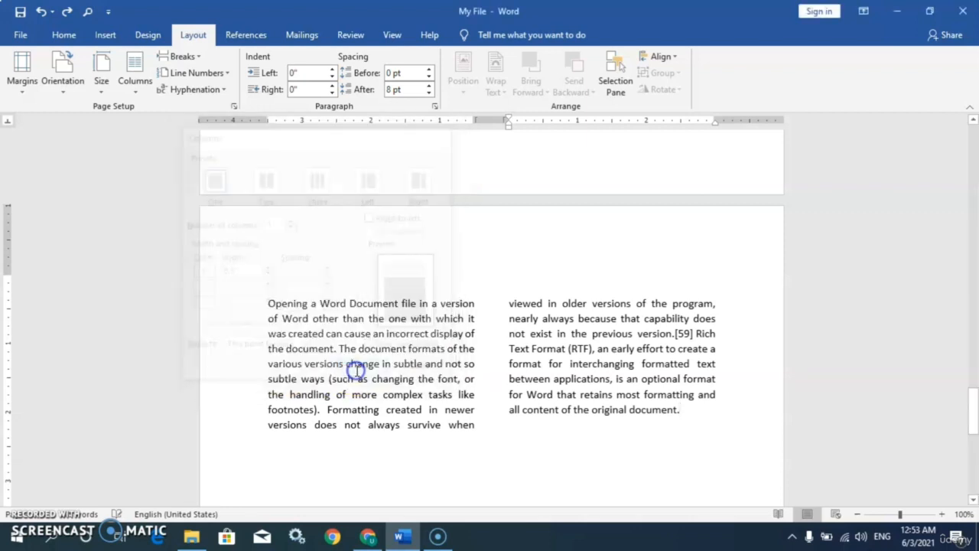
left_click(281, 453)
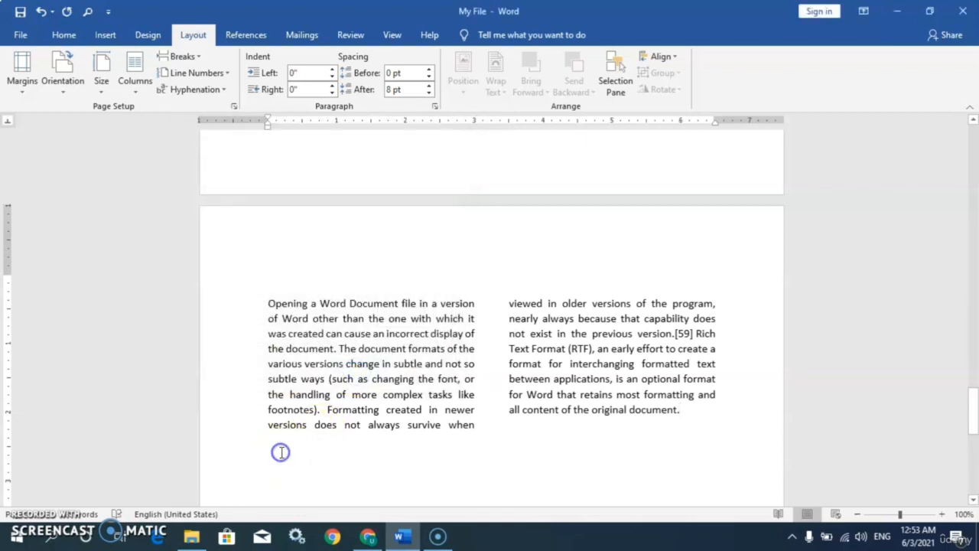
Step: Try pasting after 'document.' in column 2, then undo the paste and the extra line
left_click(691, 417)
left_click(721, 418)
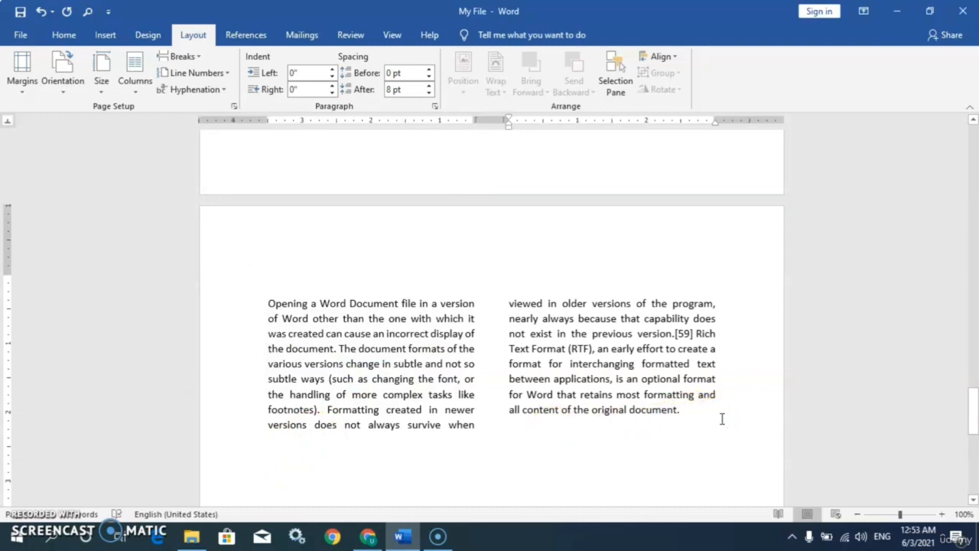
key("ctrl+v")
key("ctrl+z")
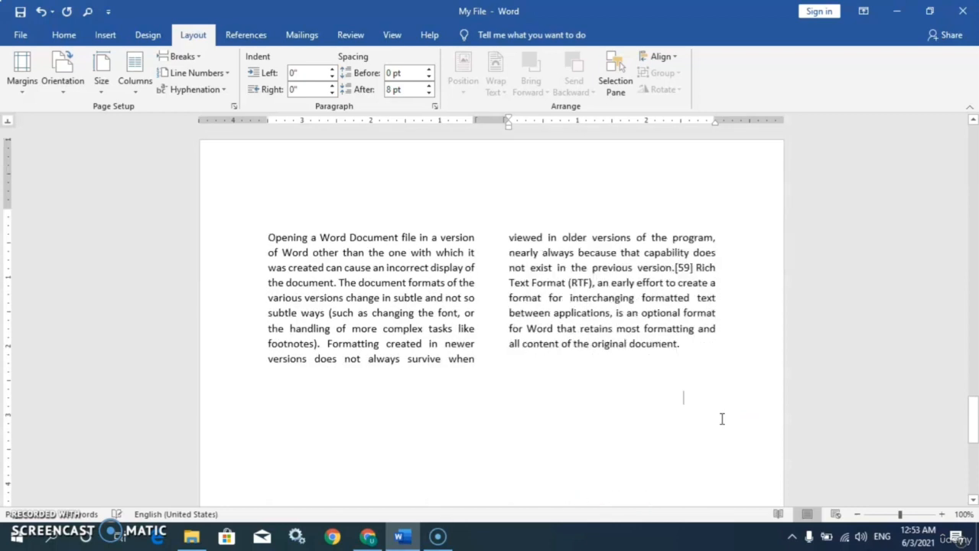
key("Return")
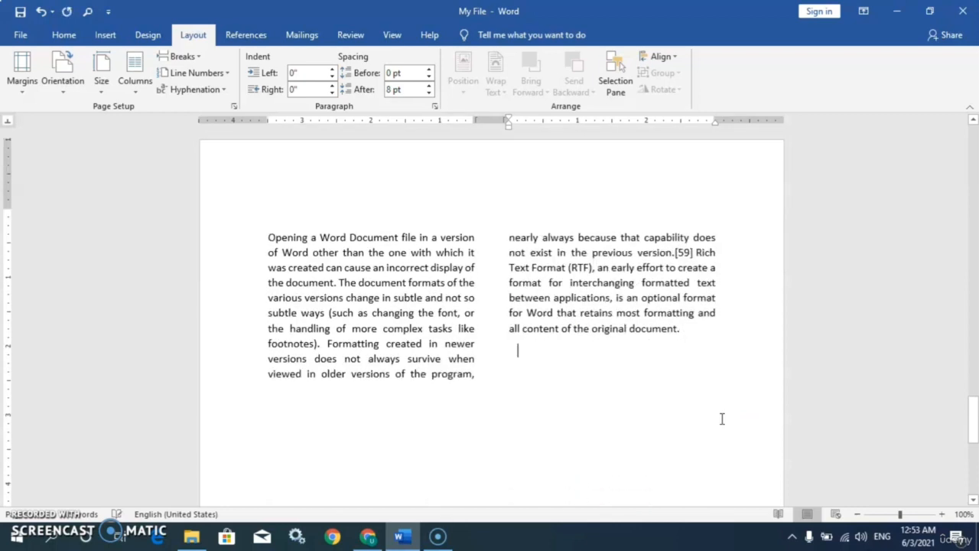
key("ctrl+z")
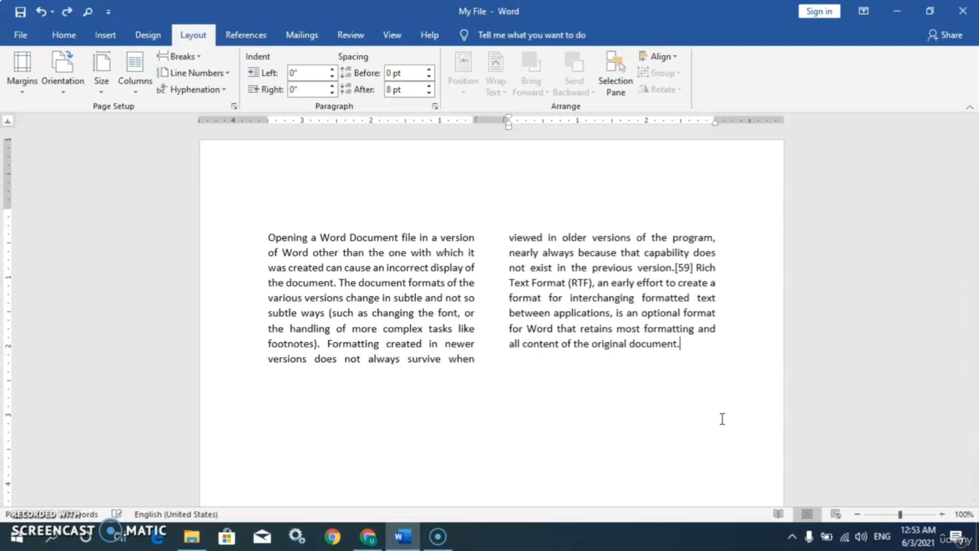
Step: Paste the paragraph below the left column as full-width text and compare both paragraphs
left_click(291, 406)
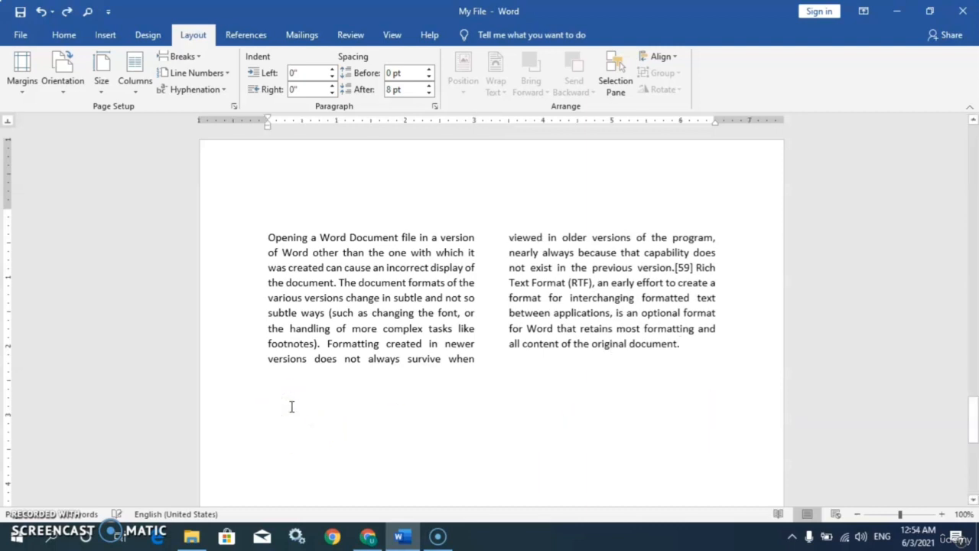
type("Opening a Word Document file in a version of Word other than the one with which it was created can cause an incorrect display of the document. The document formats of the various versions change in subtle and not so subtle ways (such as changing the font, or the handling of more complex tasks like footnotes). Formatting created in newer versions does not always survive when viewed in older versions of the program, nearly always because that capability does not exist in the previous version.[59] Rich Text Format (RTF), an early effort to create a format for interchanging formatted text between applications, is an optional format for Word that retains most formatting and all content of the original document.")
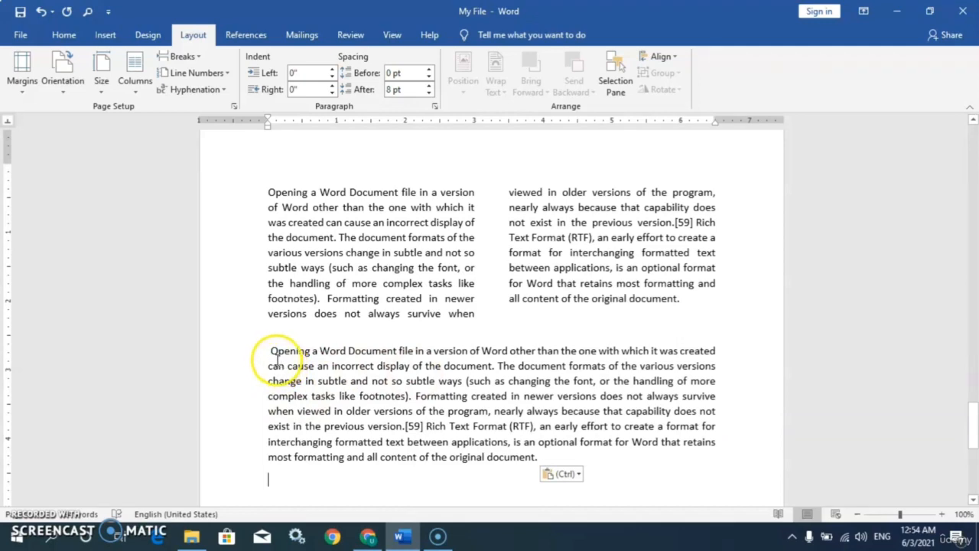
left_click_drag(268, 353, 554, 456)
left_click_drag(268, 203, 467, 285)
left_click(501, 299)
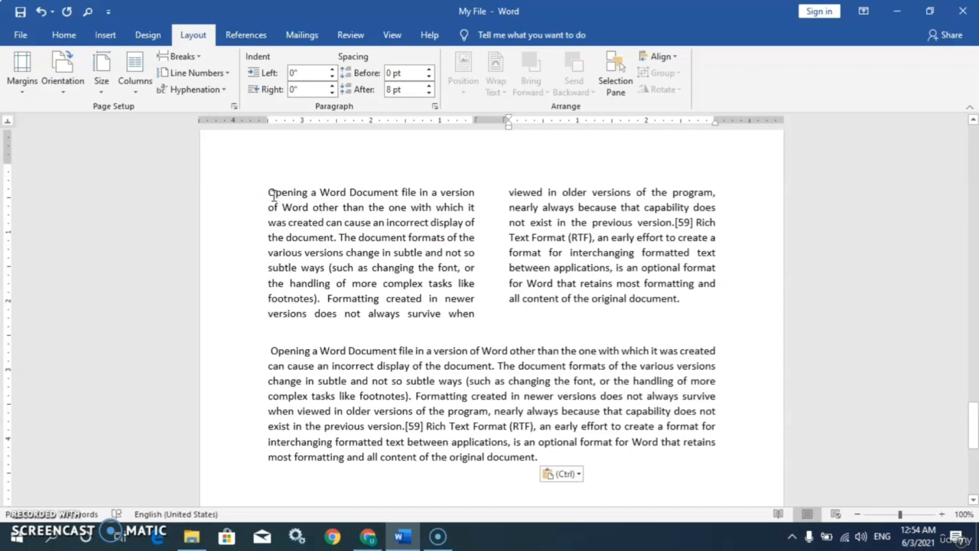
left_click_drag(268, 193, 579, 308)
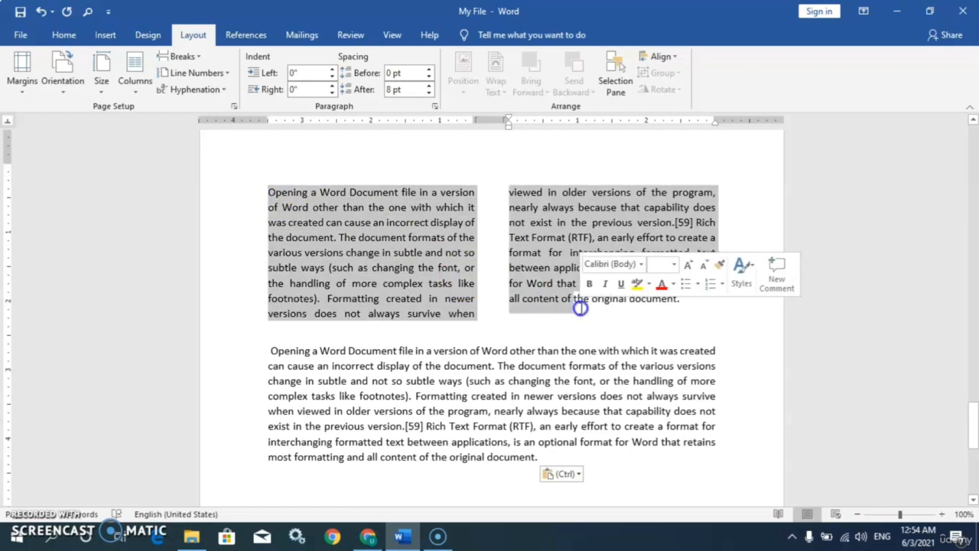
left_click(671, 318)
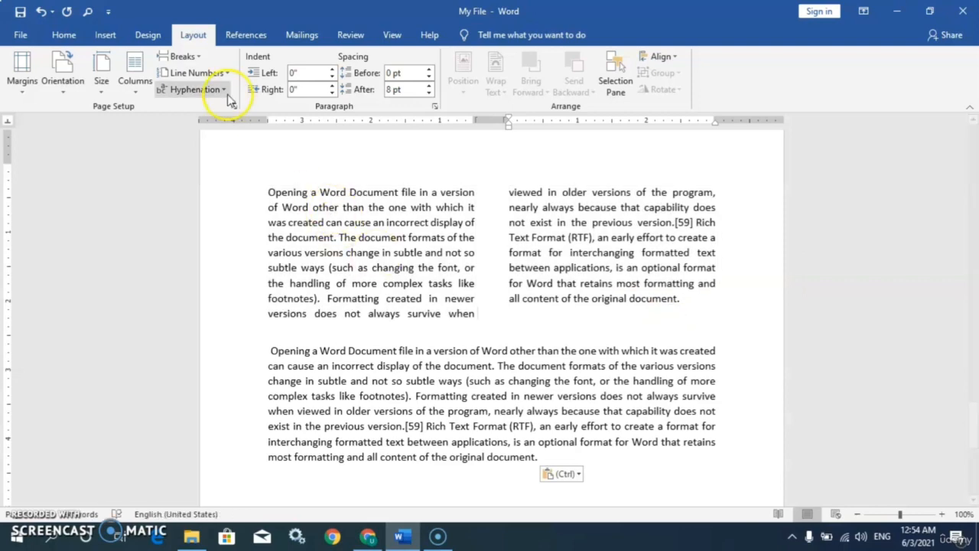
Step: Open the Breaks dropdown on the Layout tab
left_click(197, 58)
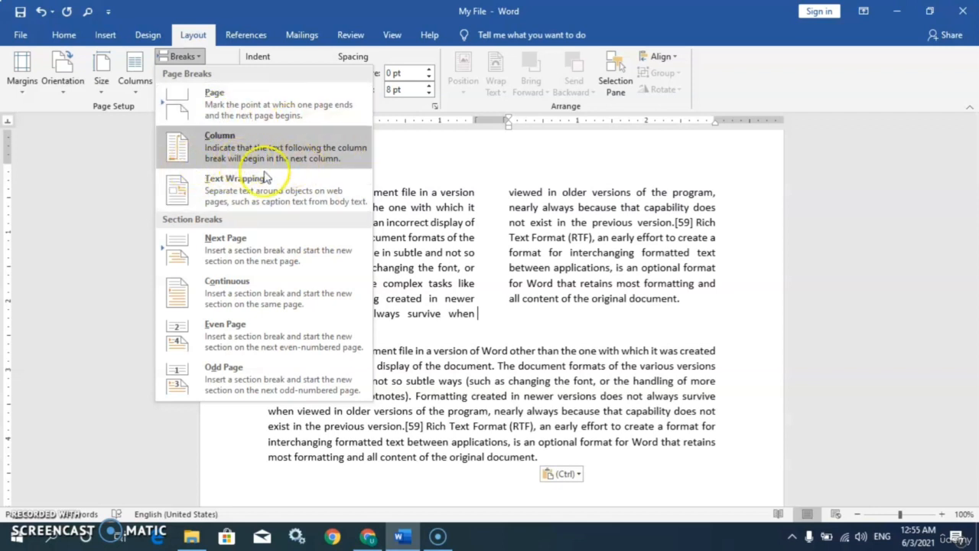
Step: Insert two continuous section breaks after the full-width paragraph and place the cursor on the empty line below
left_click(260, 288)
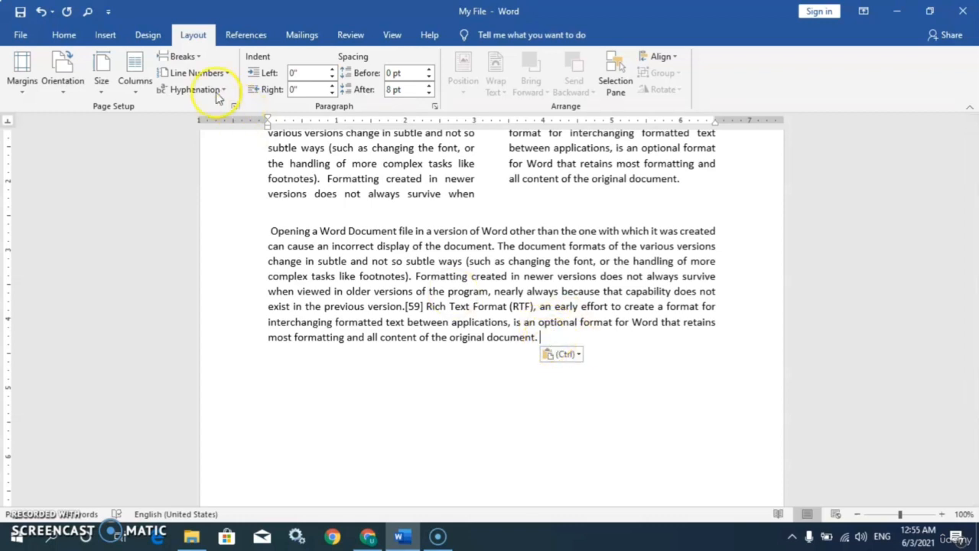
left_click(191, 58)
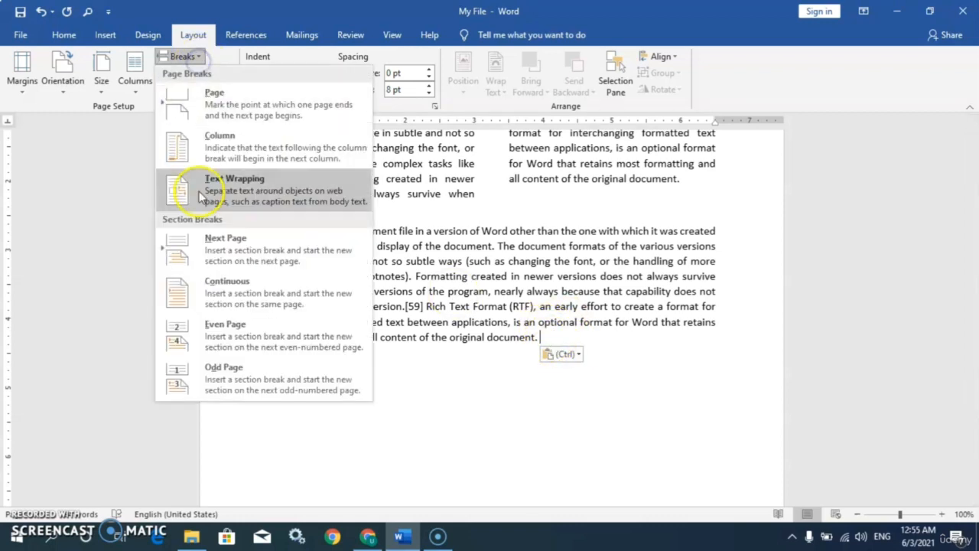
left_click(235, 289)
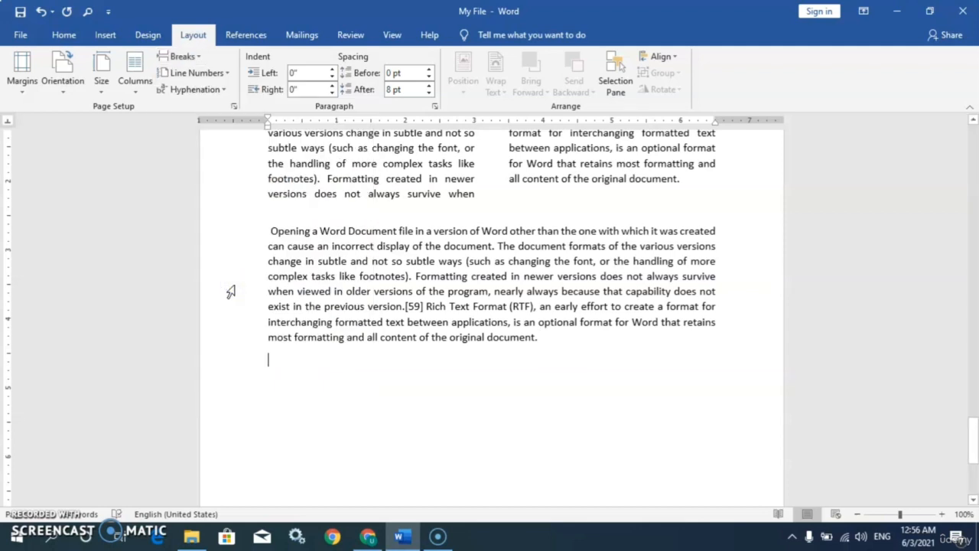
left_click(276, 365)
Step: Insert a Next Page section break from the Breaks list so an empty section begins on a fresh page
left_click(198, 62)
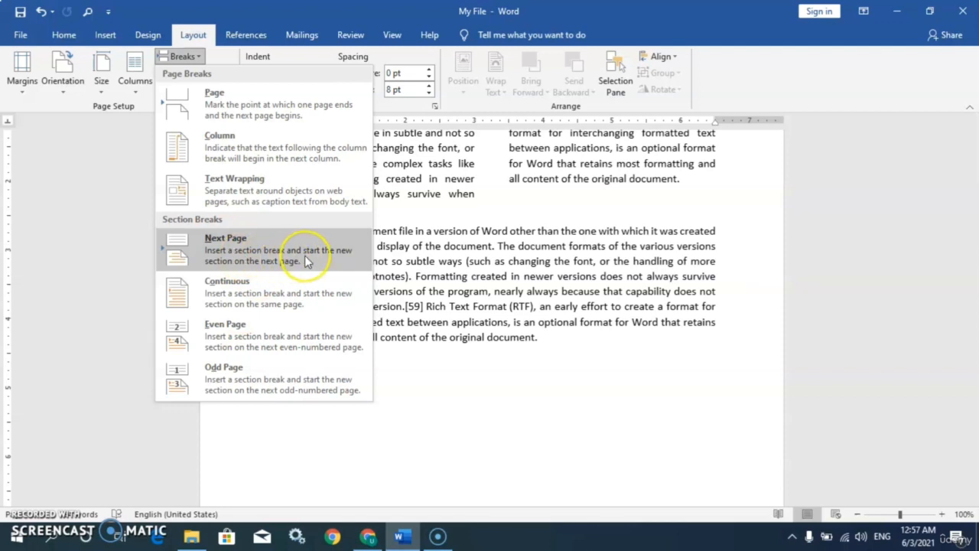
left_click(243, 261)
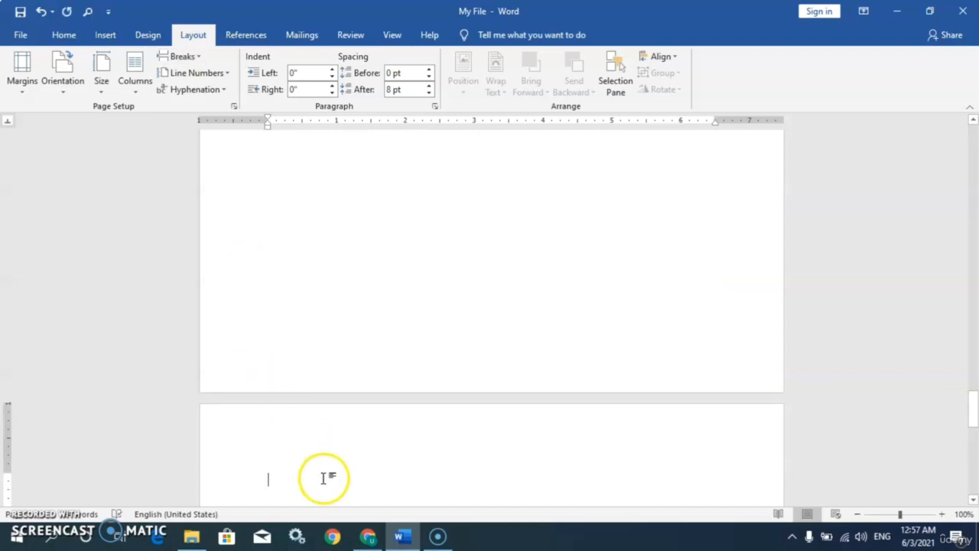